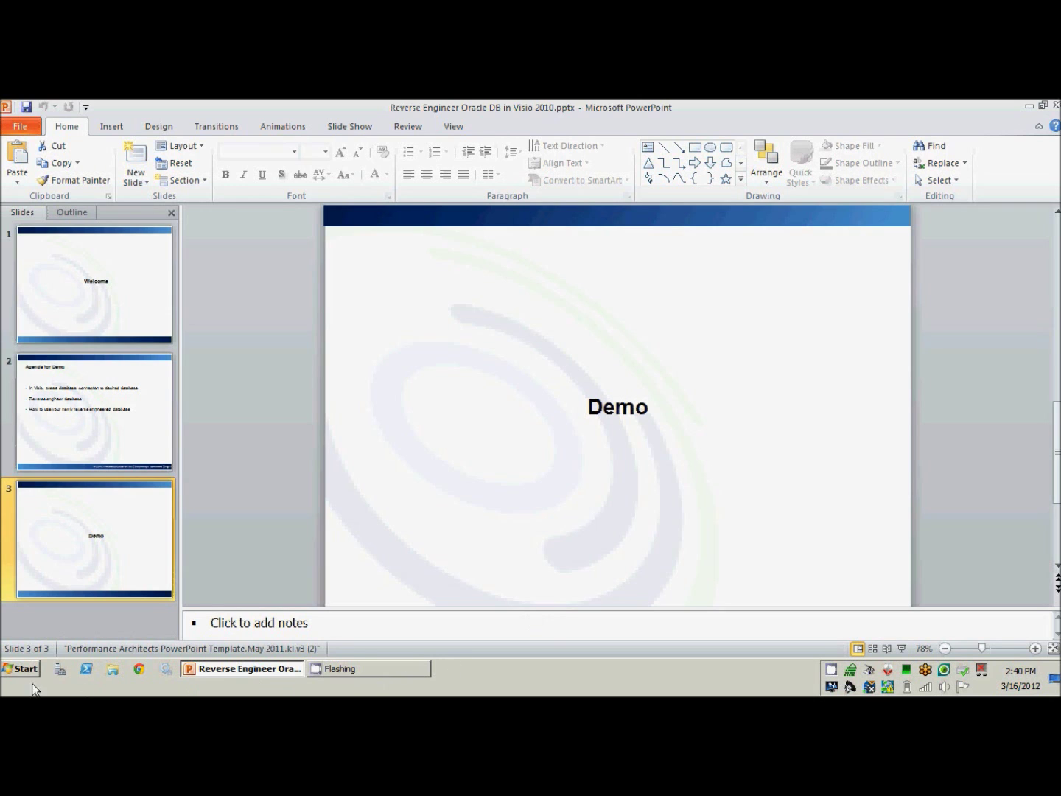
Step: Launch Visio 2010 and create a drawing from the Software and Database category's Database Model Diagram template
click(9, 679)
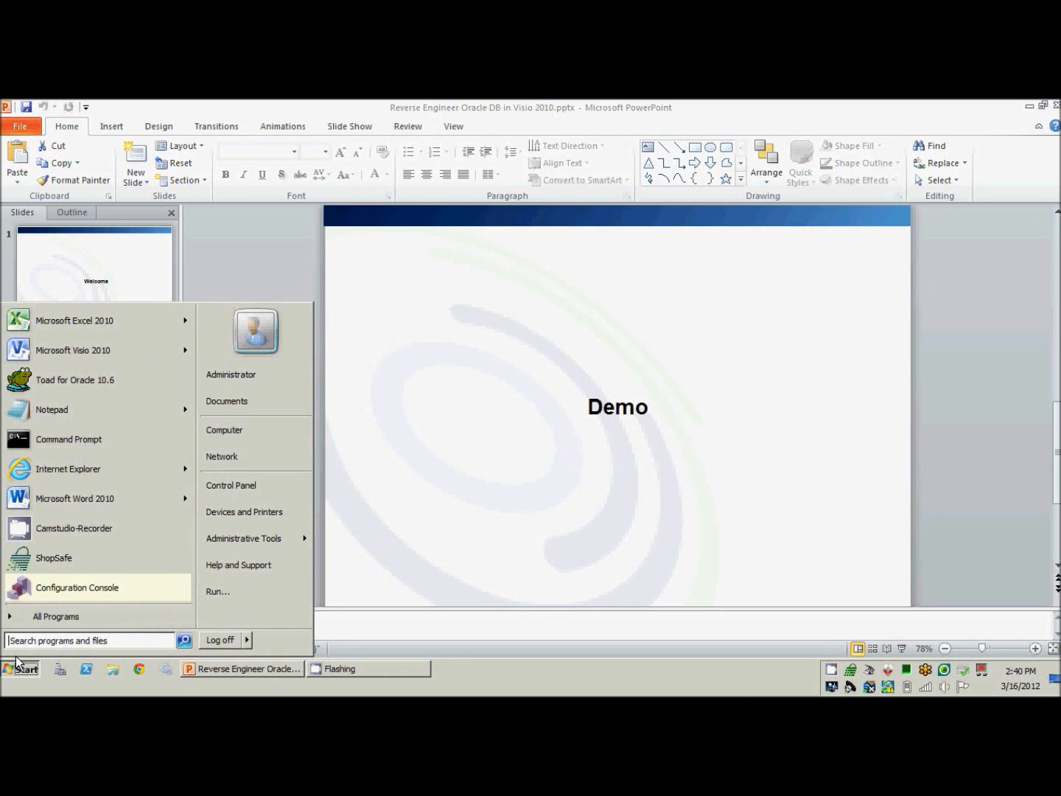
click(107, 346)
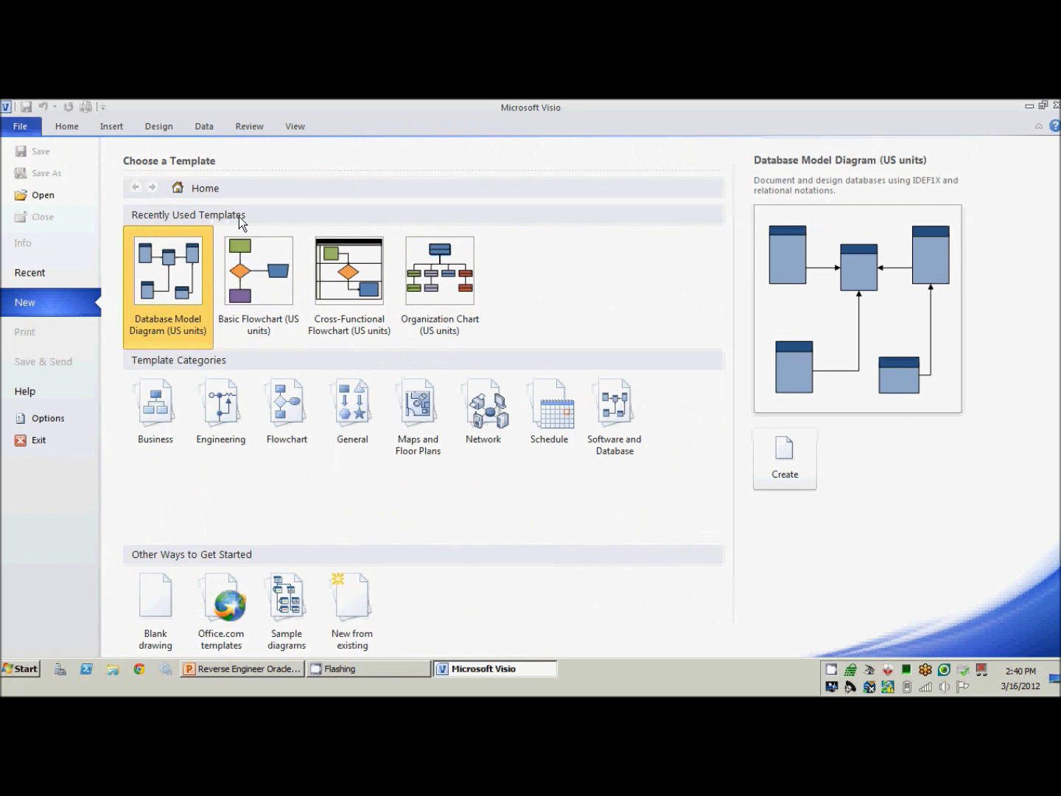
click(627, 418)
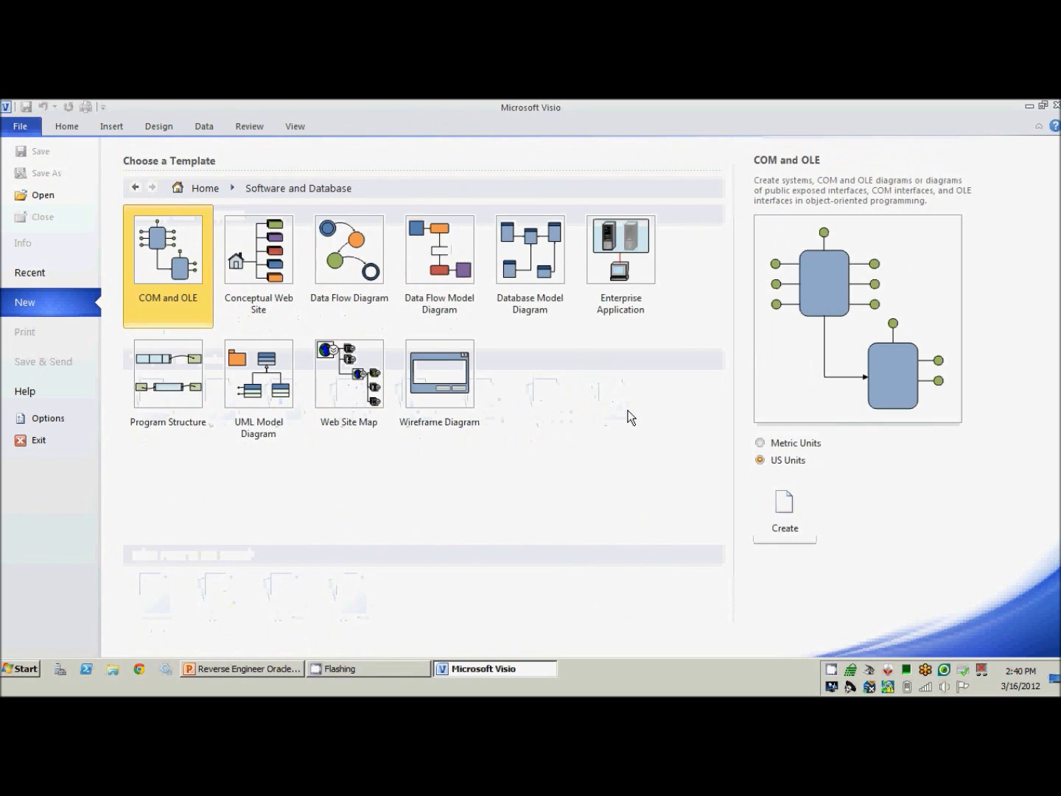
click(525, 259)
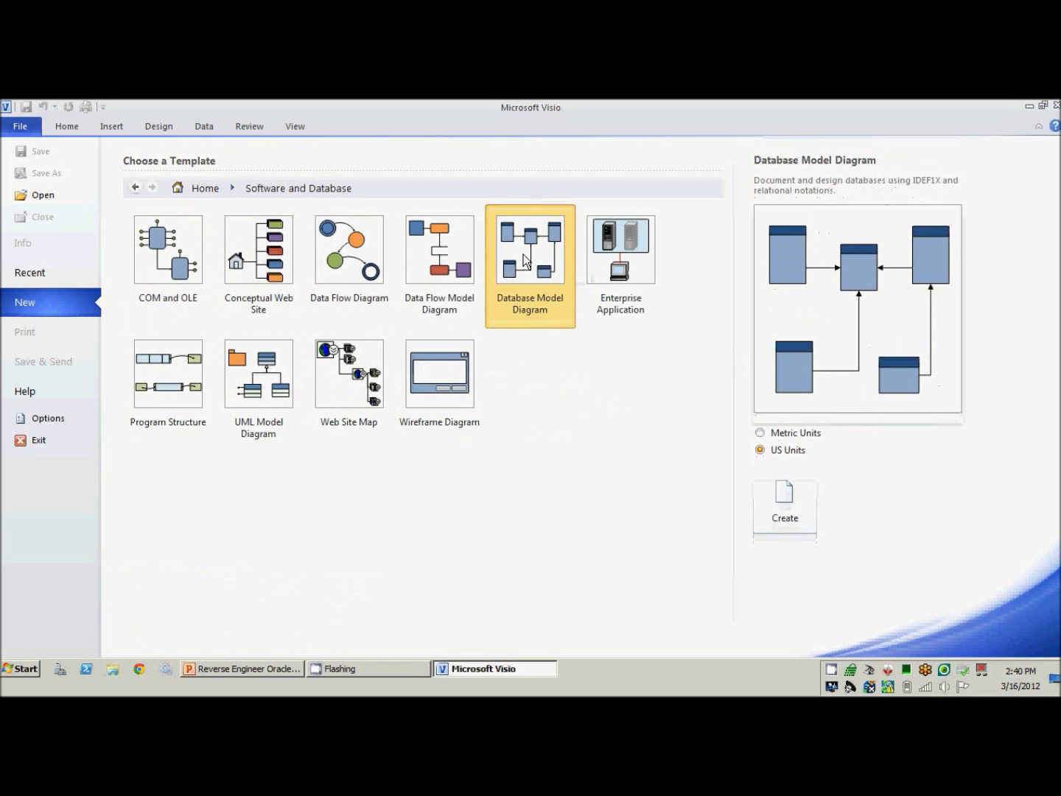
double_click(523, 255)
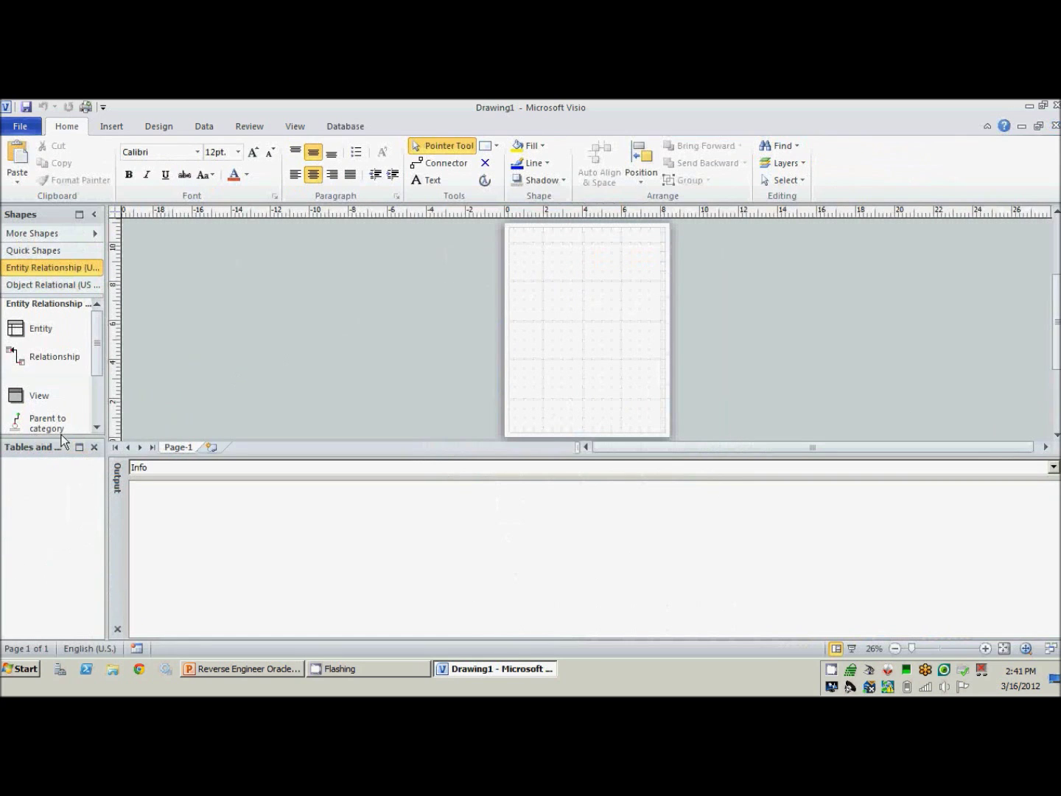
Step: From the Database tools, start the Reverse Engineer Wizard
click(347, 126)
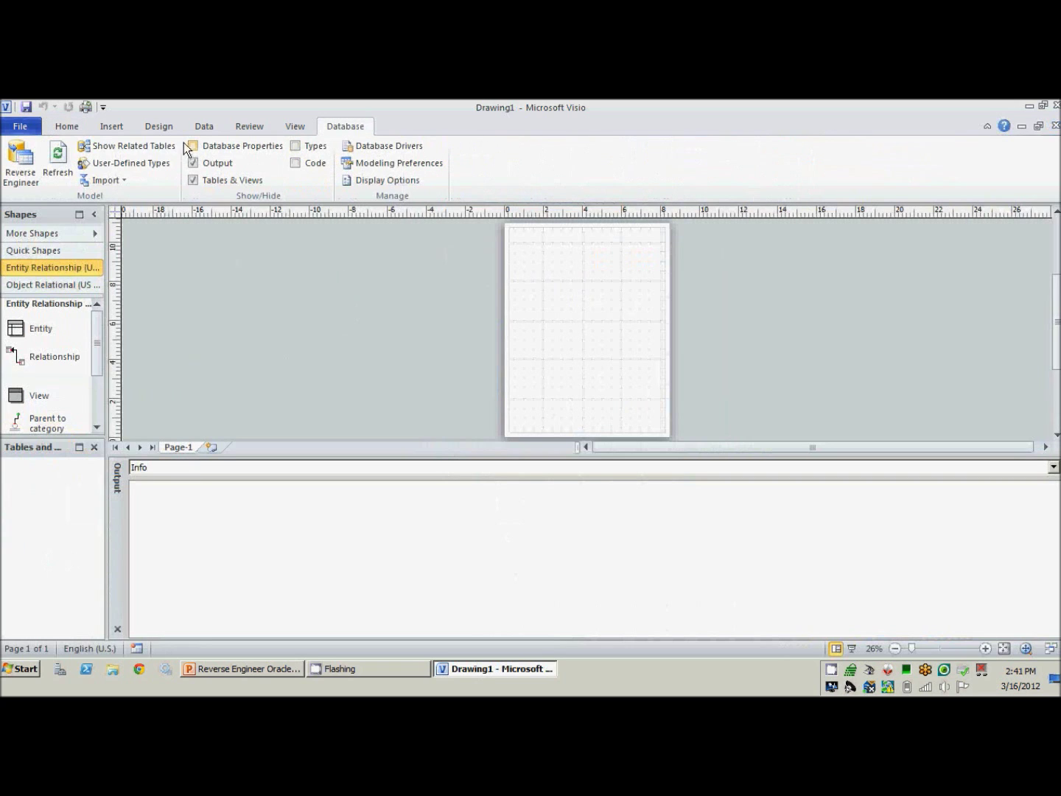
click(28, 174)
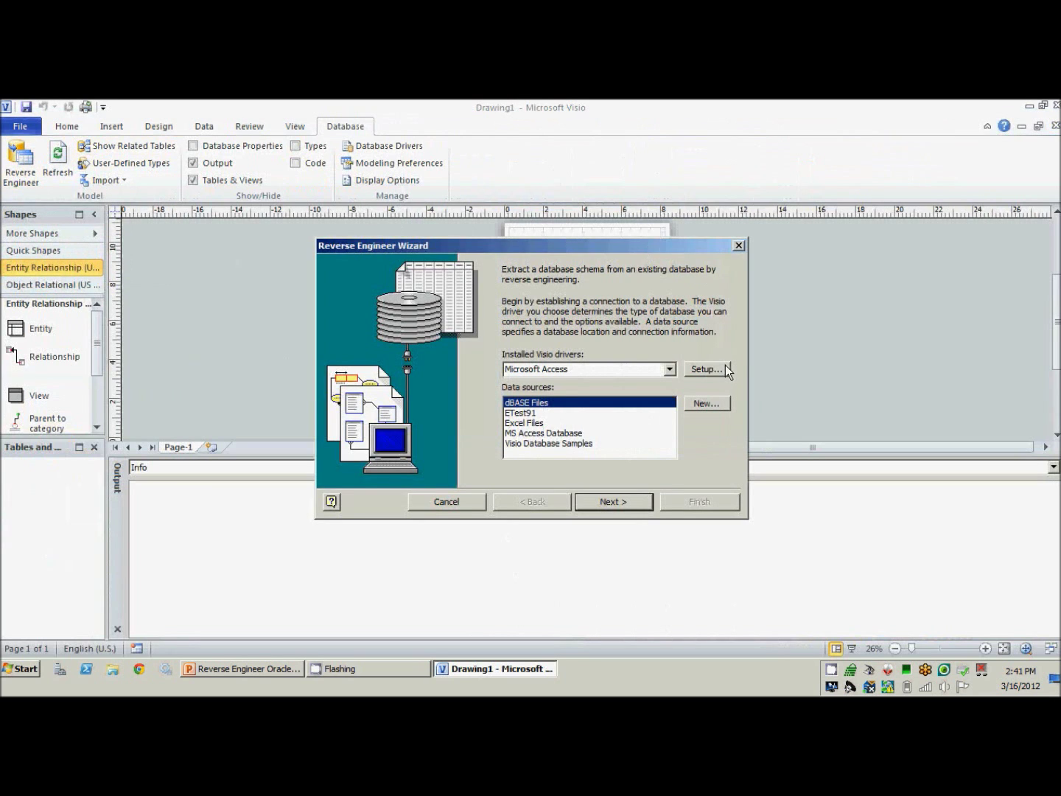
Step: Pick the Oracle Server driver and set up a new user data source using Oracle in OraDb11g_home1
click(669, 368)
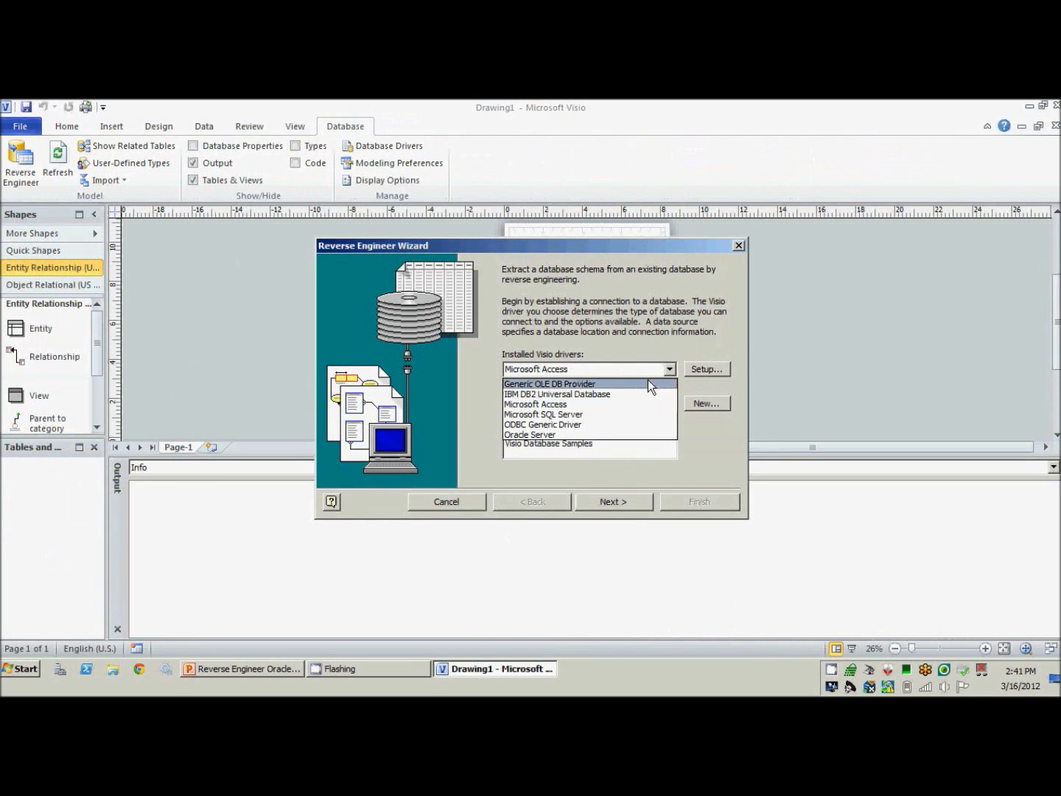
click(542, 435)
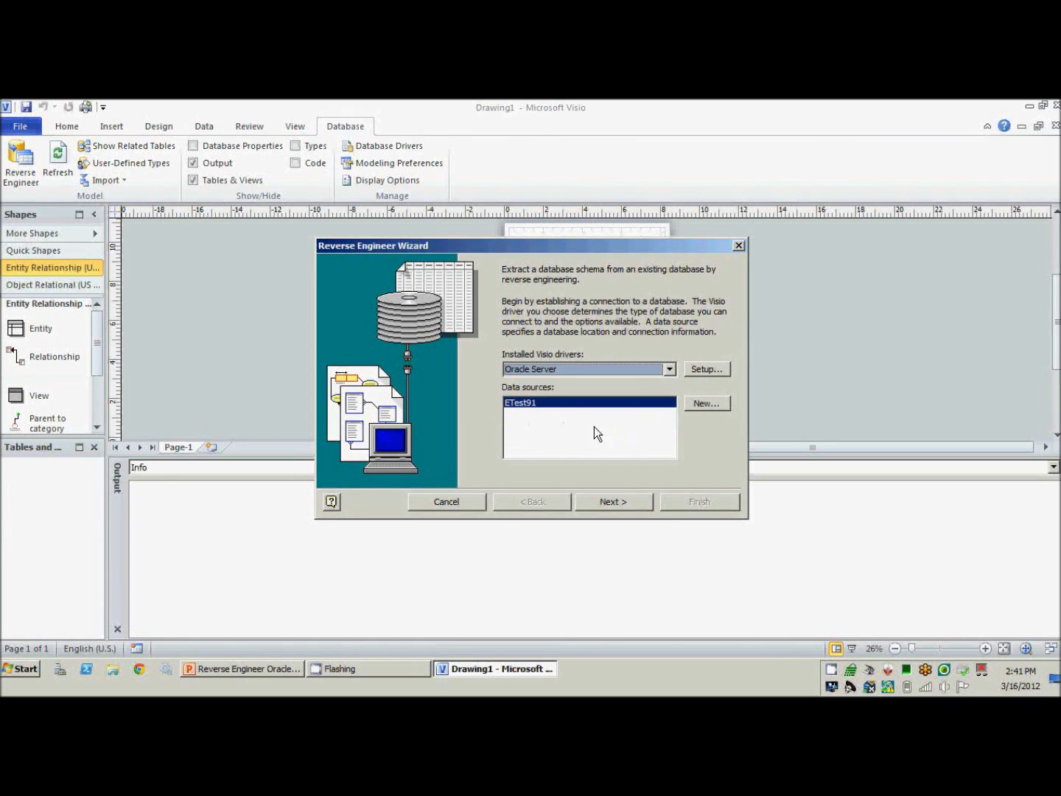
click(708, 404)
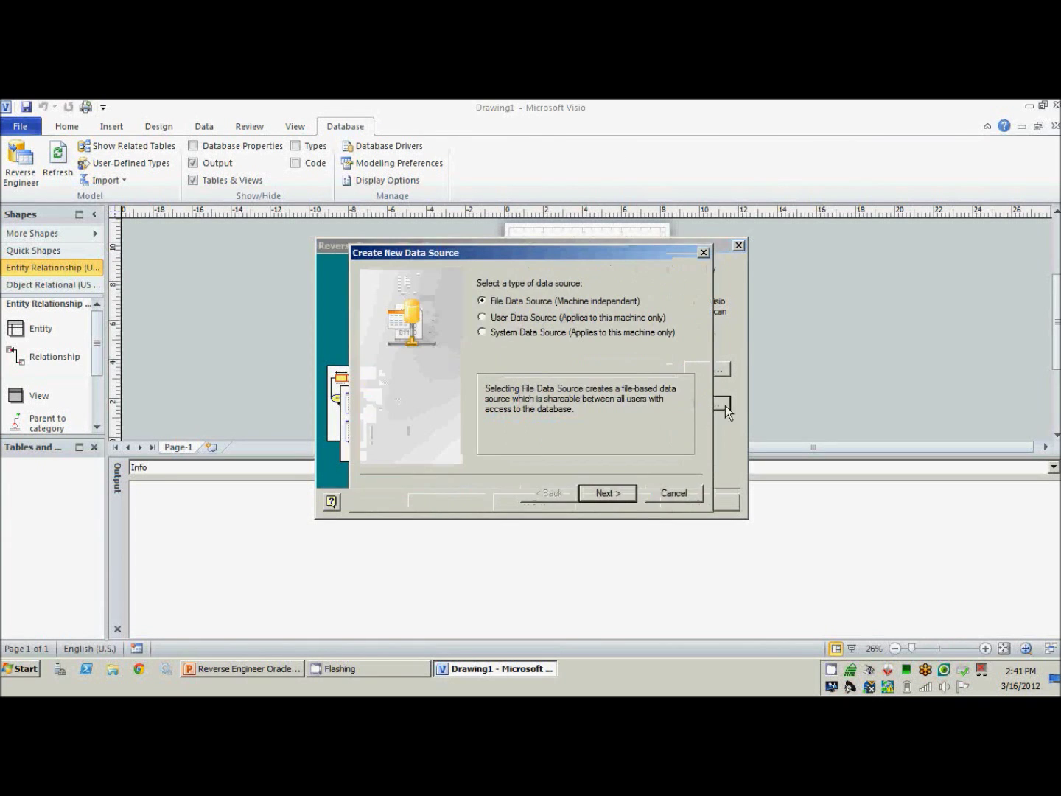
click(485, 317)
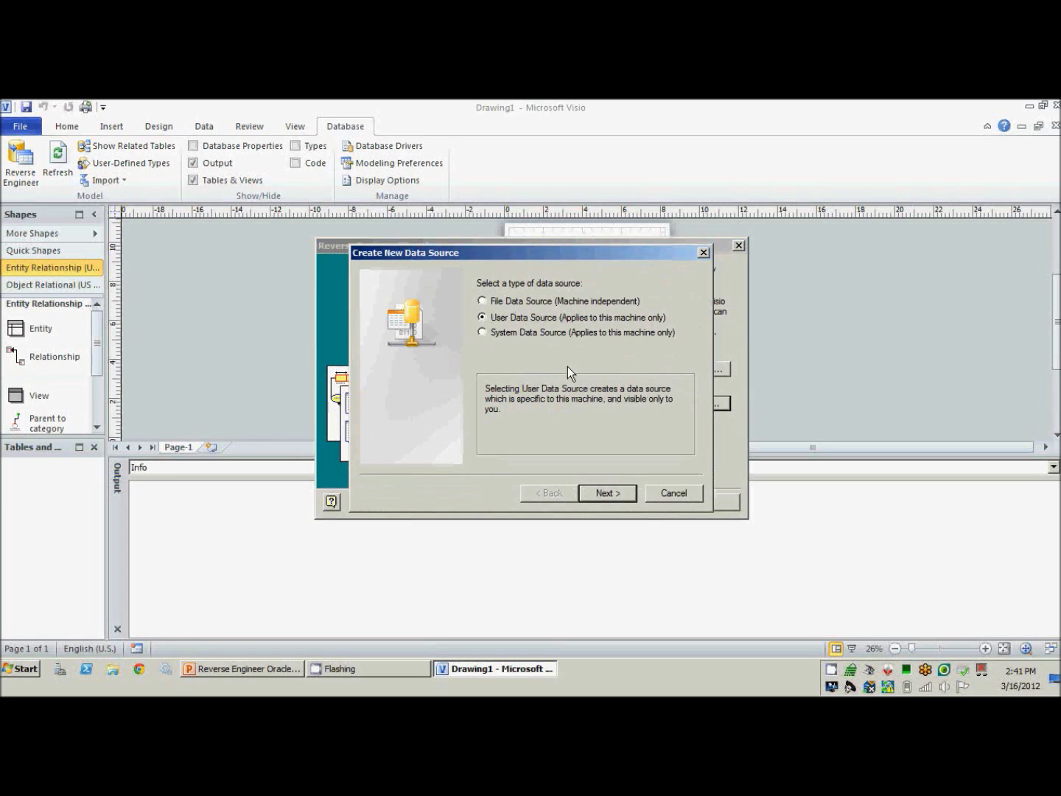
click(603, 491)
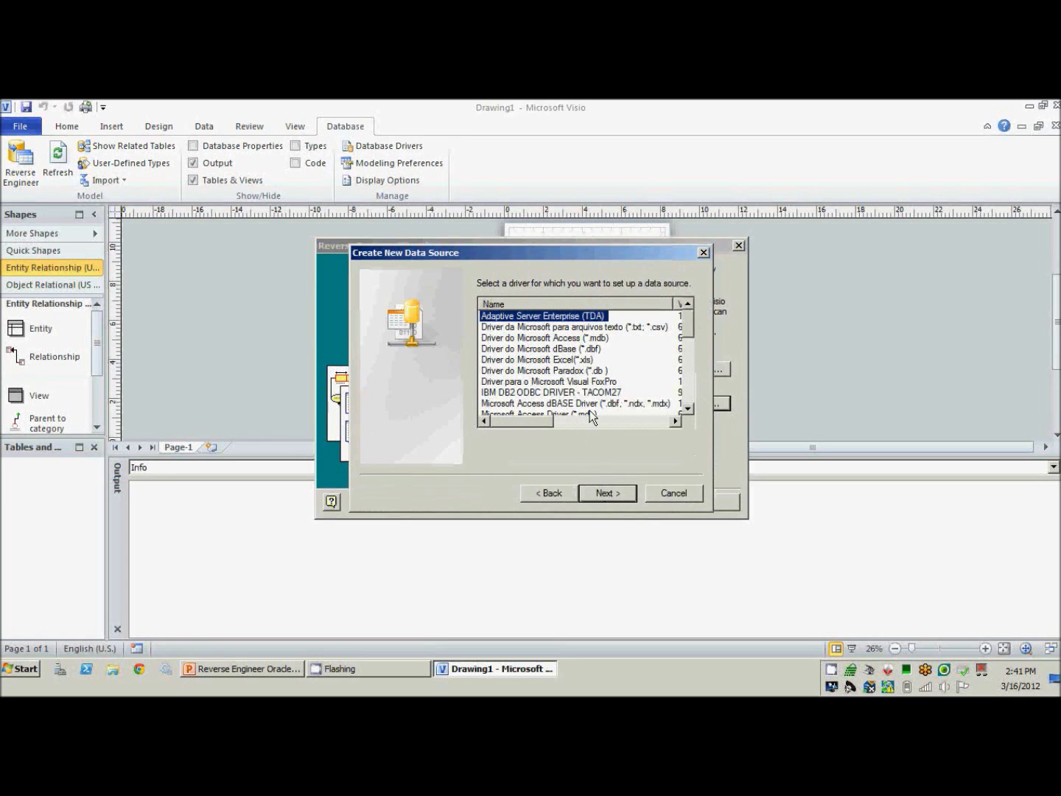
scroll(700, 402, down, 5)
click(532, 394)
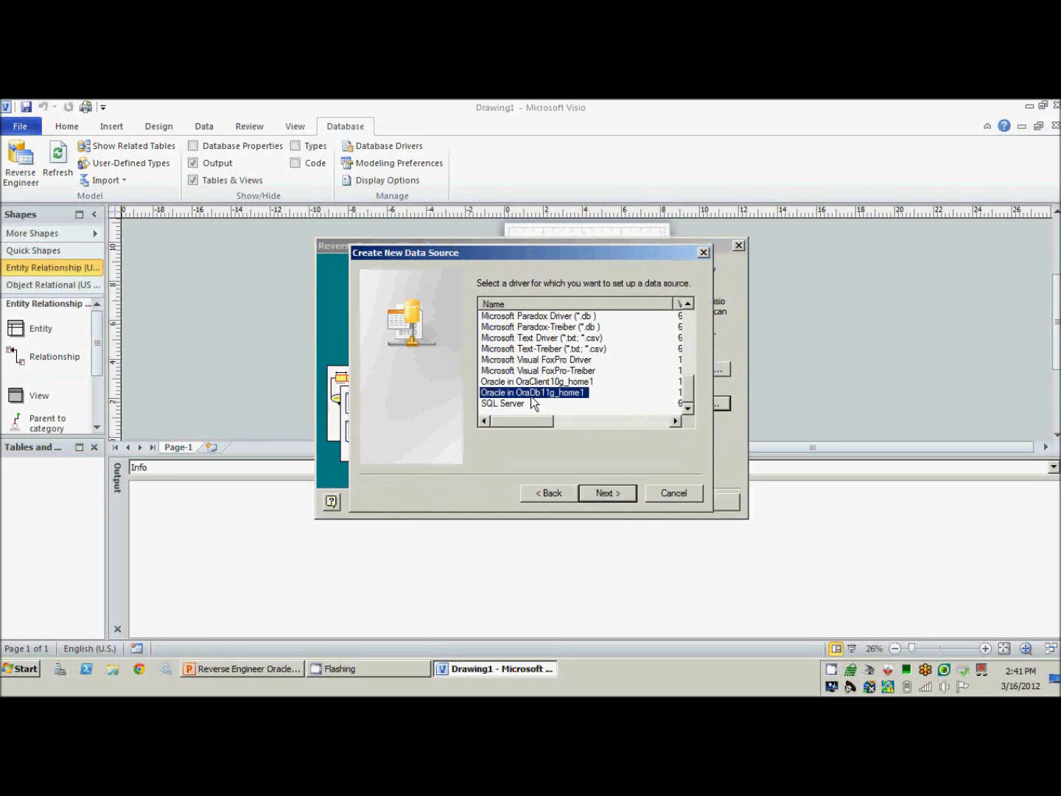
click(614, 494)
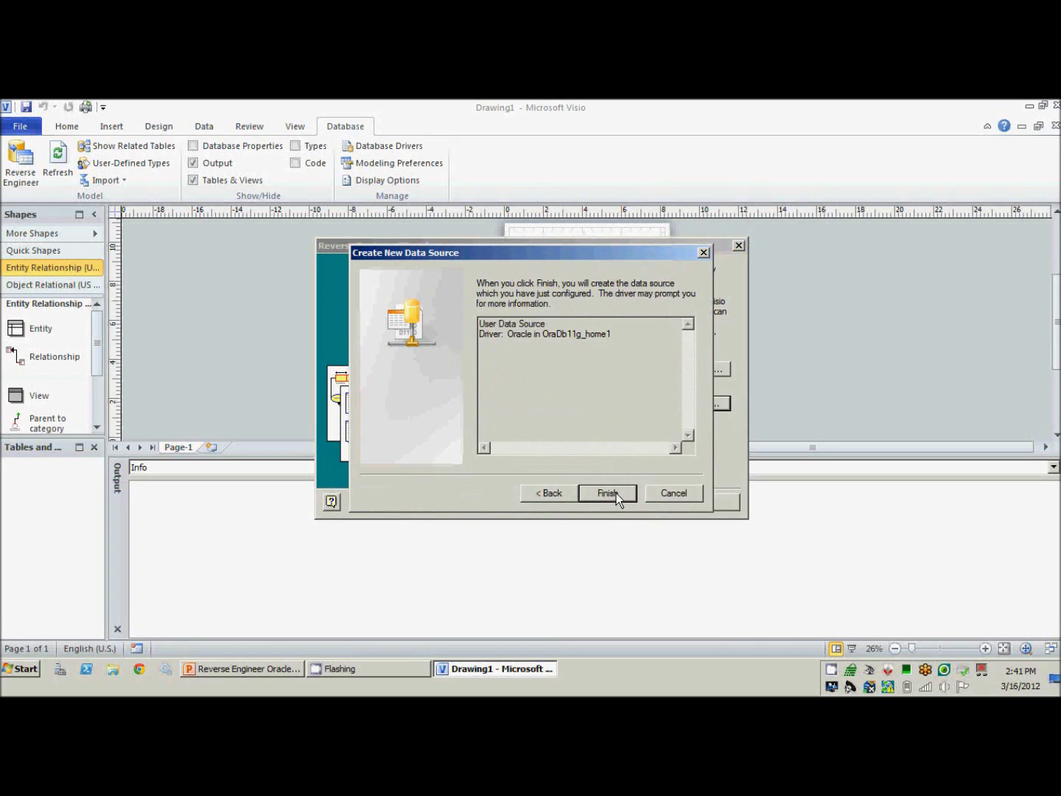
Step: Name the data source DRM11 with TNS service DRM11 and user ID system
click(616, 493)
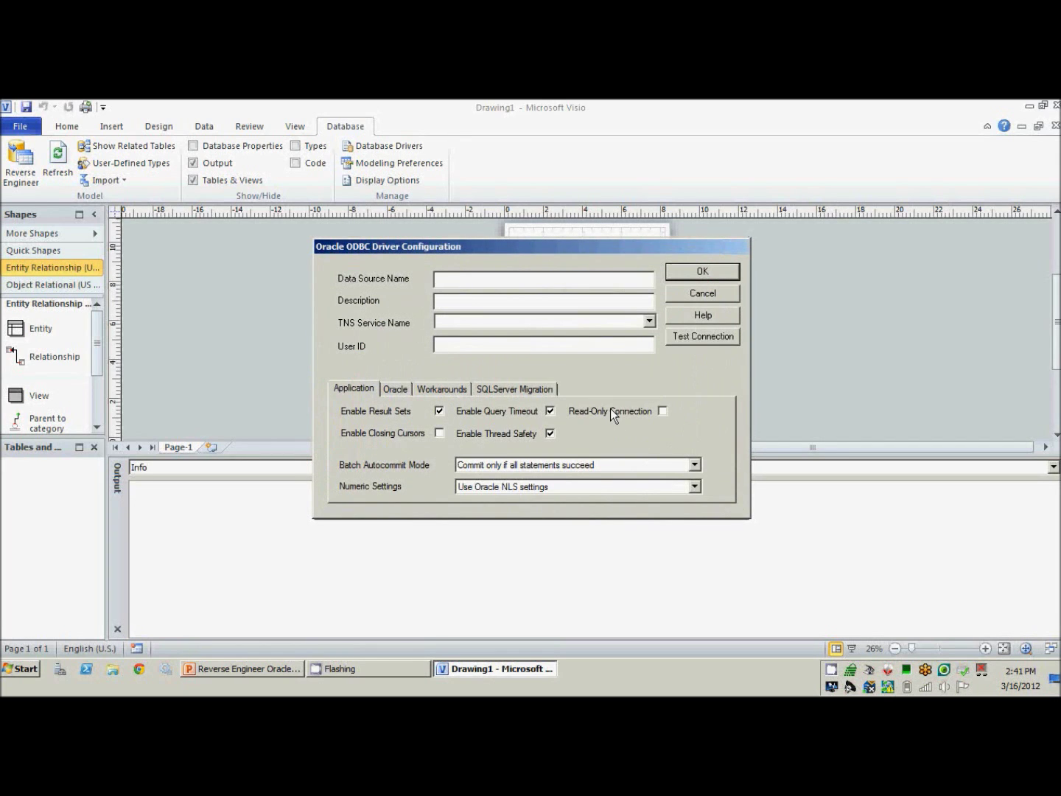
text(DRM11)
click(461, 322)
text(DMS)
key(BackSpace)
key(BackSpace)
text(RM11)
click(461, 348)
text(system)
Step: Test the connection with the account password and confirm it succeeds
click(687, 338)
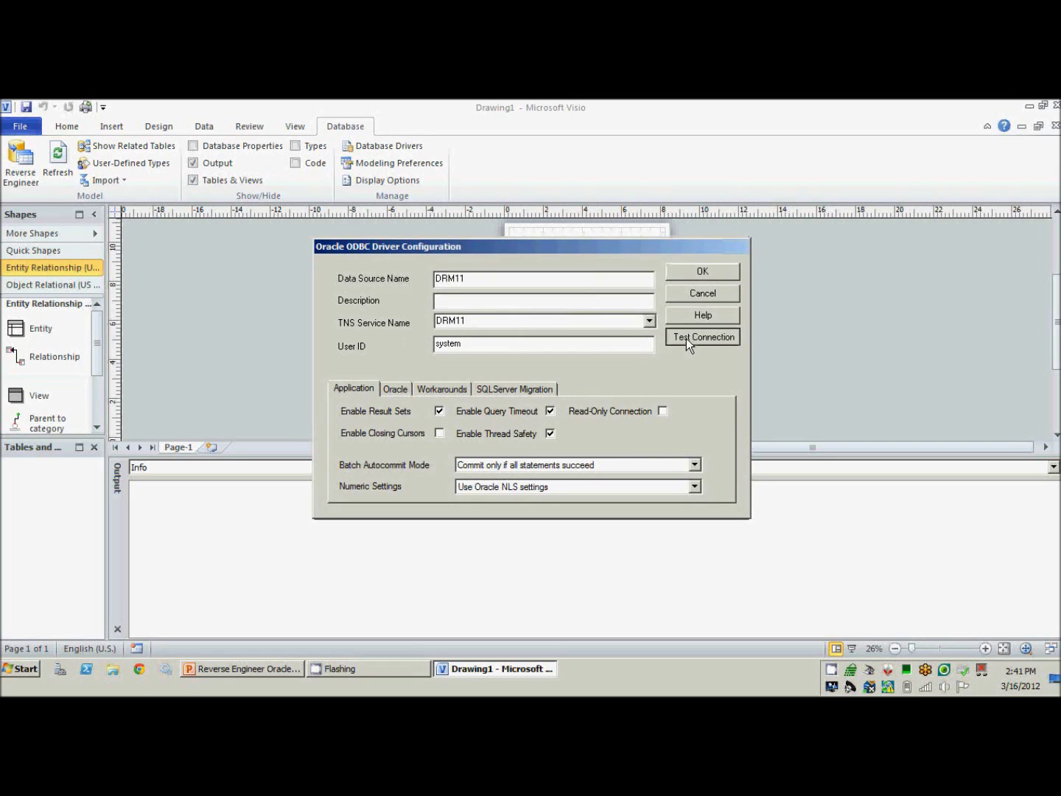
text(**********)
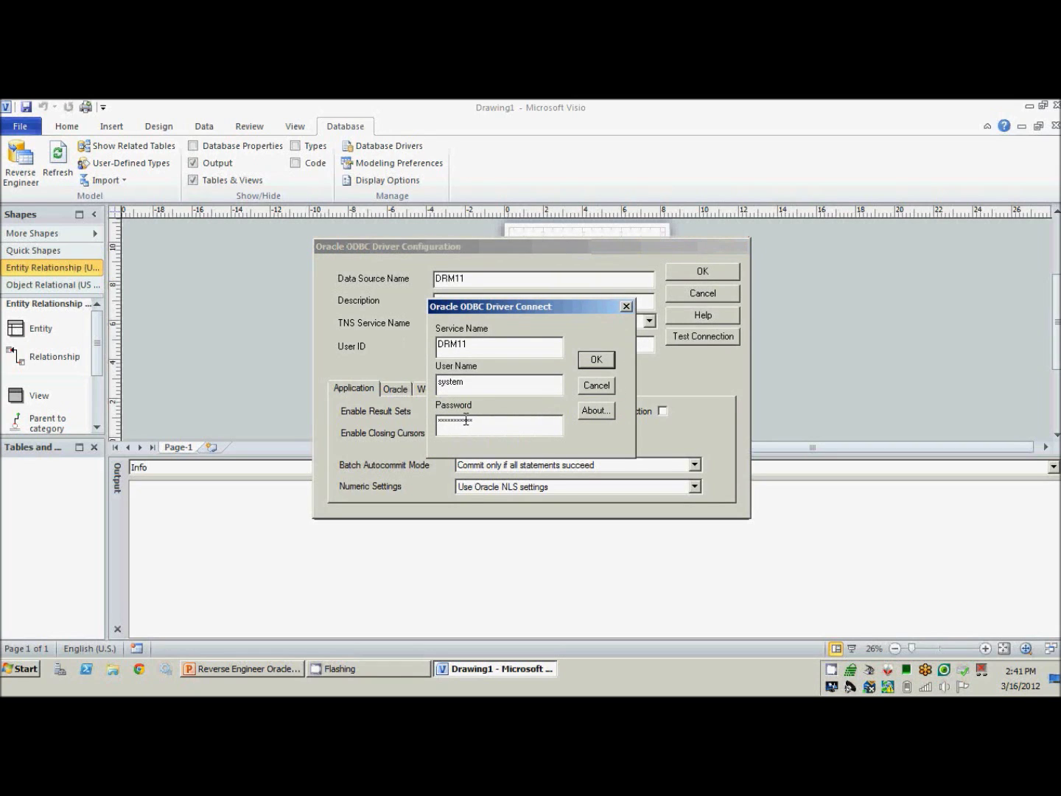
key(Return)
click(555, 426)
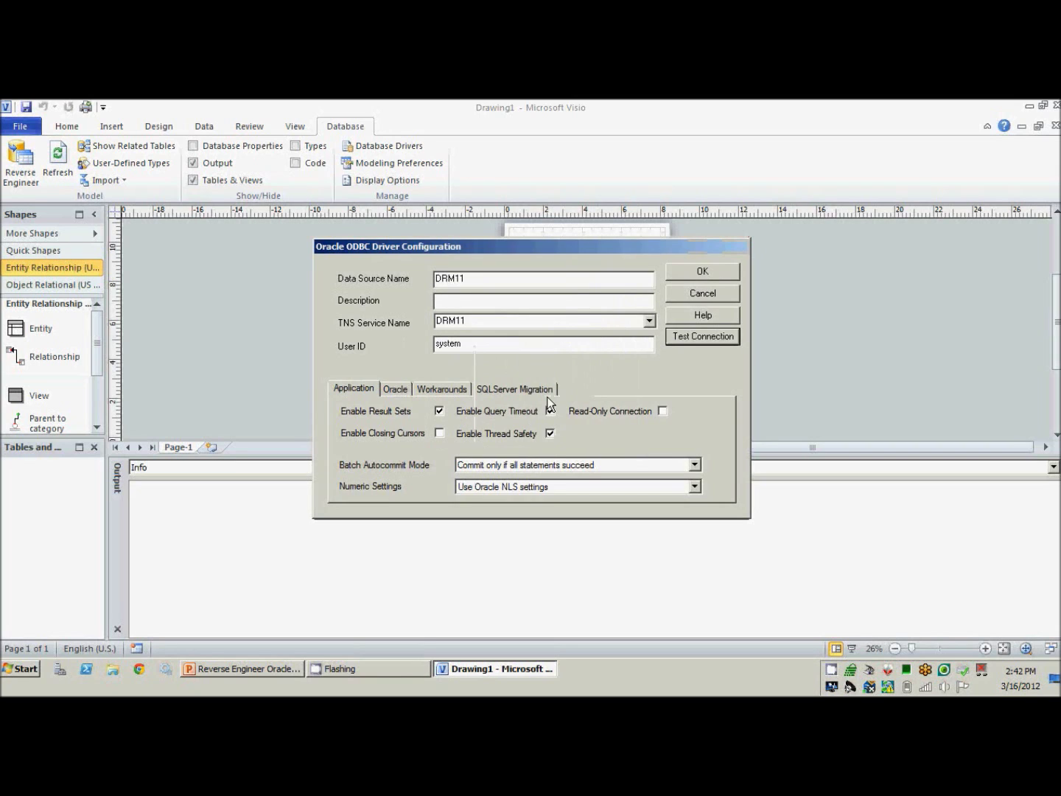
Step: Add the description 'DRM 11' and save the DRM11 data source
click(465, 300)
text(D)
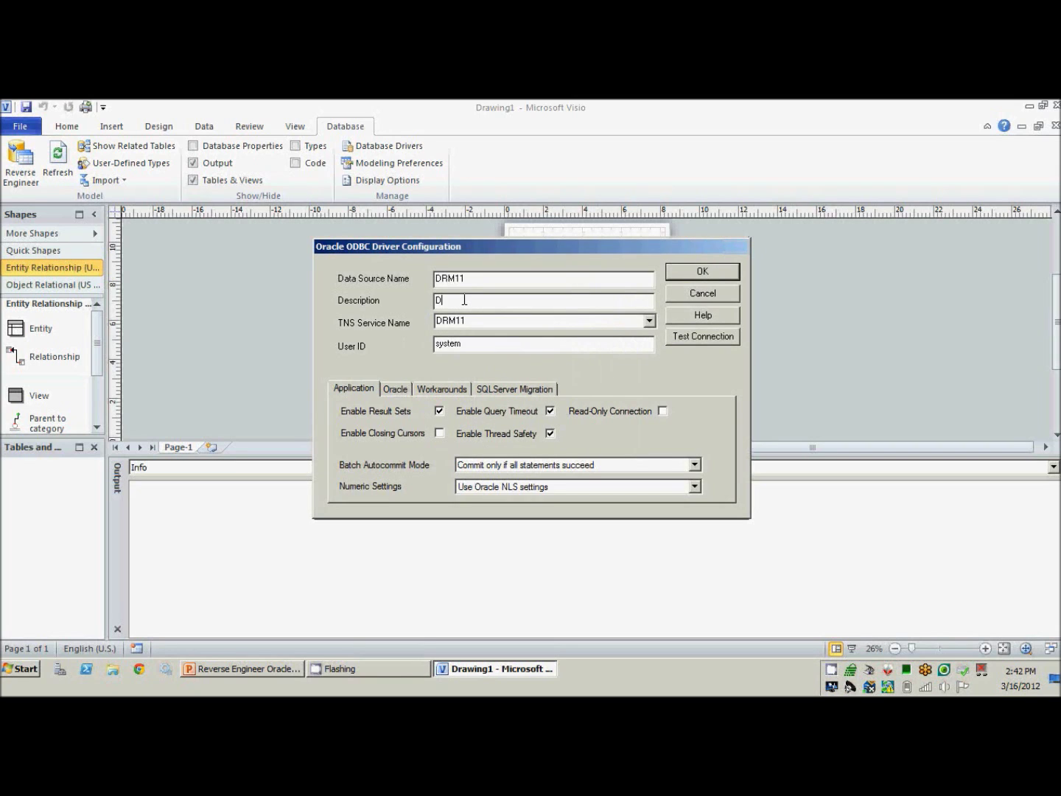
text(RM v)
key(BackSpace)
key(BackSpace)
text(11)
click(699, 272)
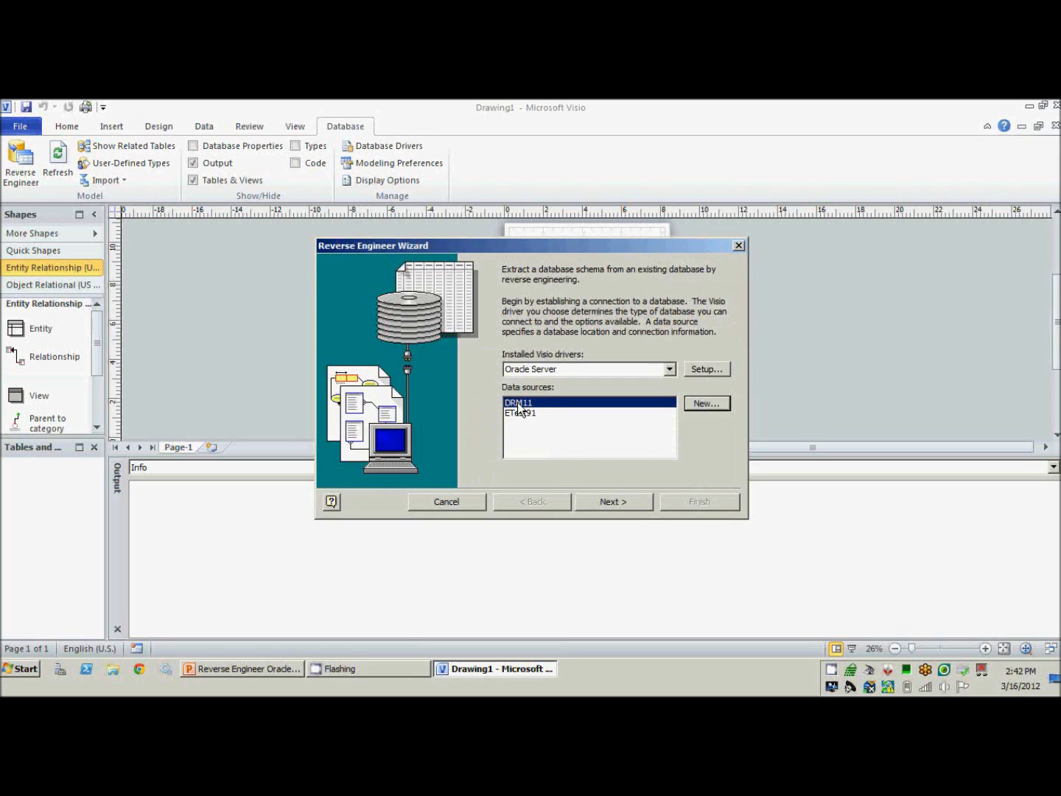
Step: Log in to DRM11 as system with the account password and acknowledge the driver notice
click(611, 501)
text(system)
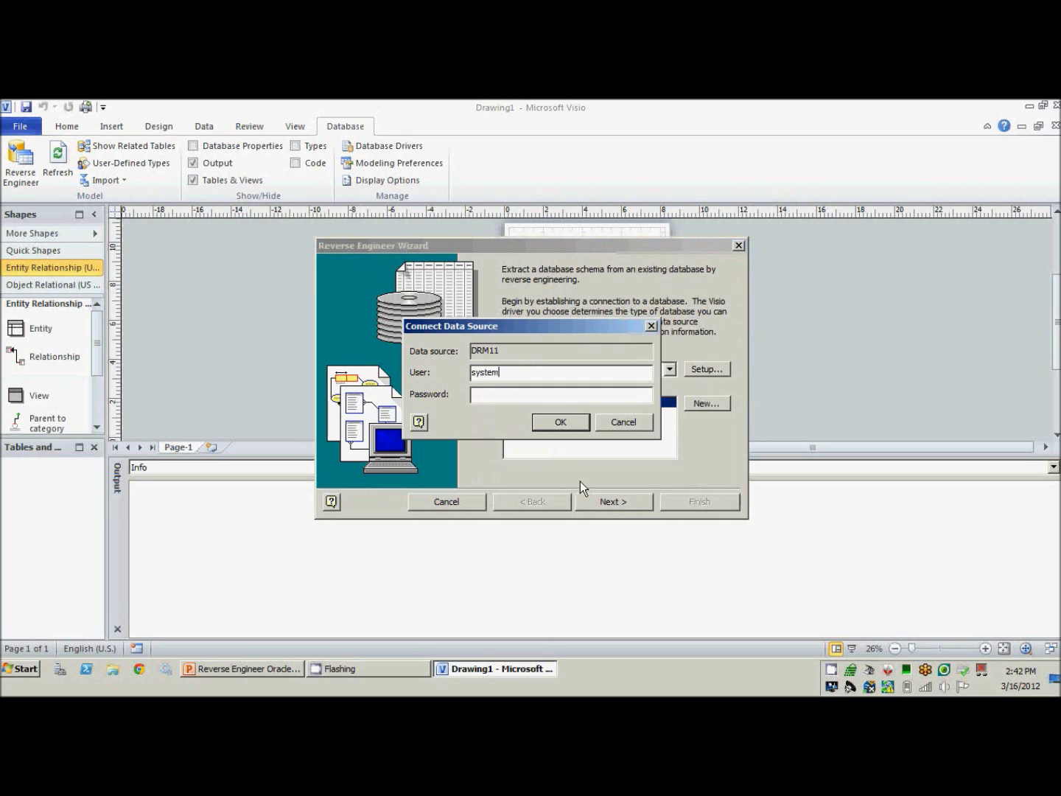
key(Tab)
text(***********)
key(Return)
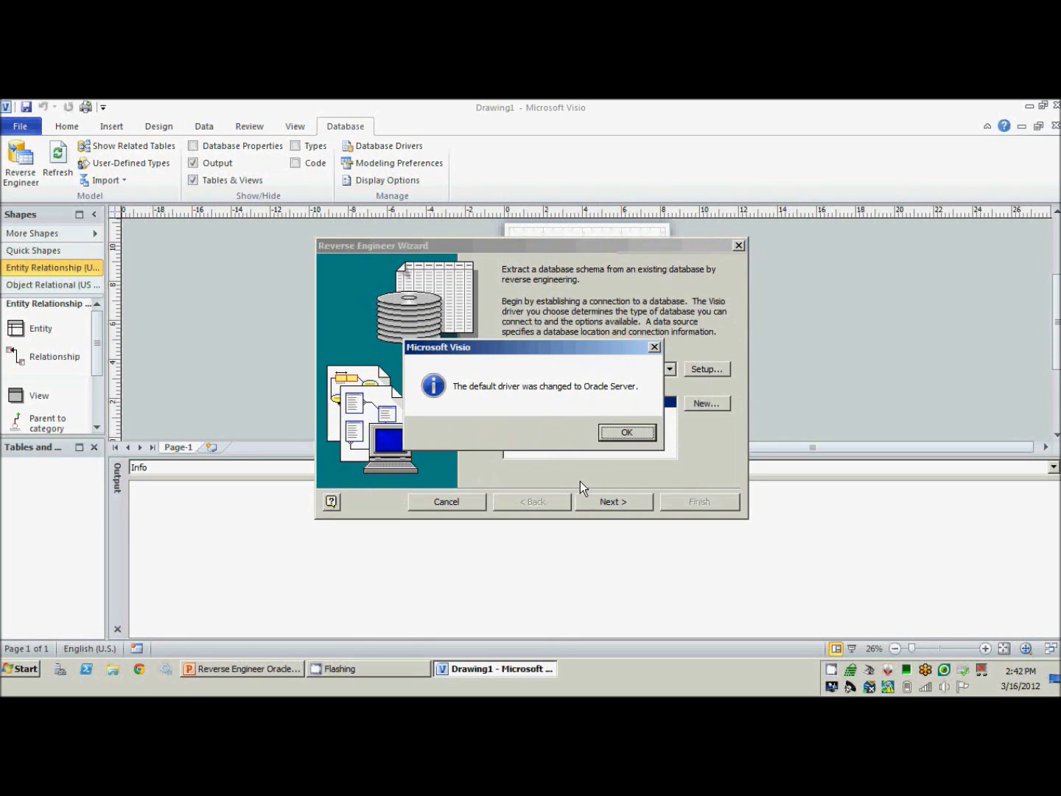
click(626, 432)
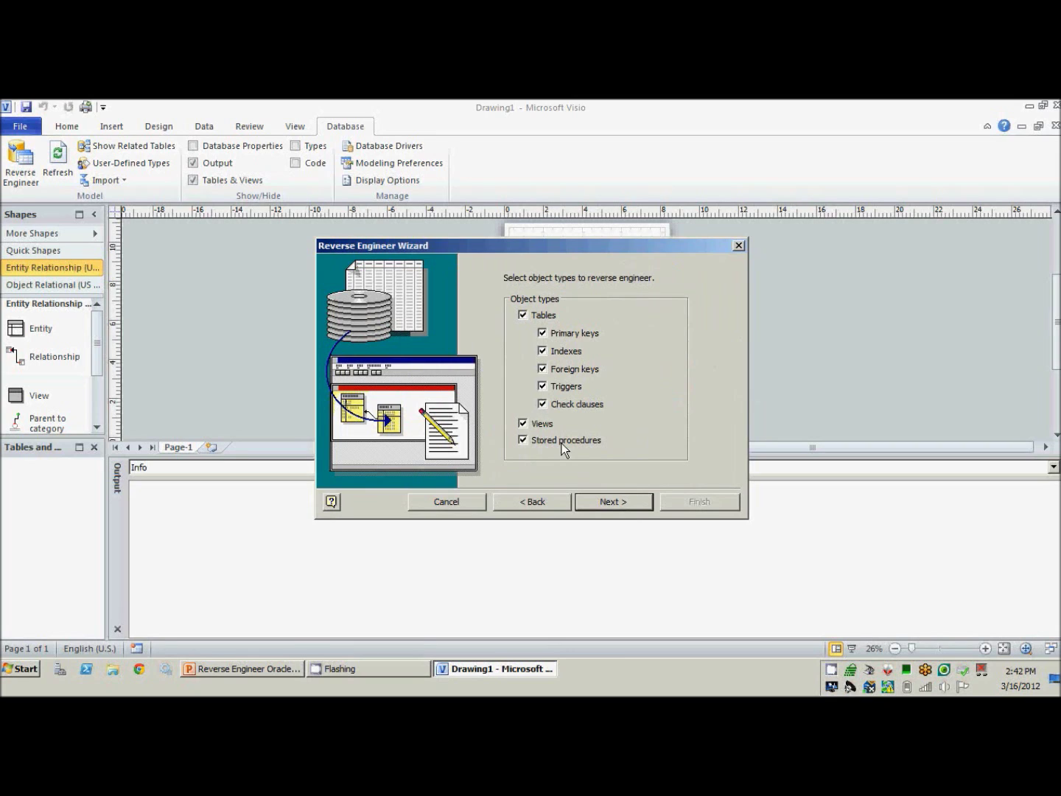
Step: Exclude stored procedures from the object types and scroll to the DRM_DB export tables
click(523, 441)
click(613, 504)
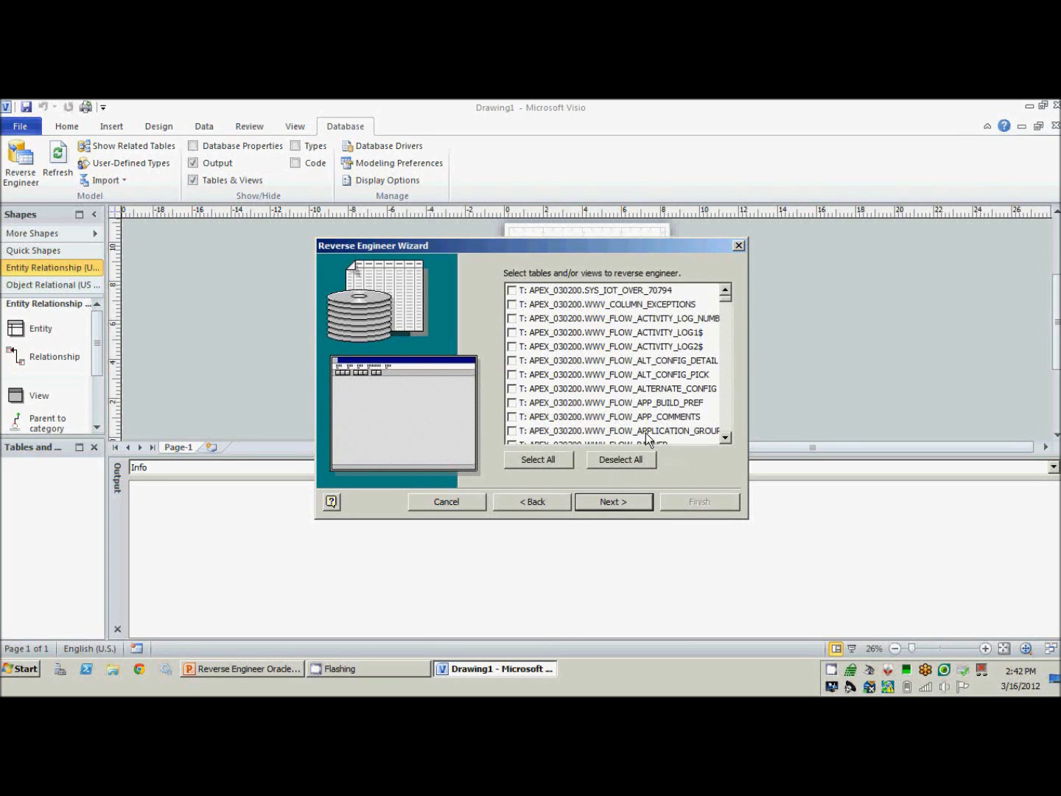
drag(728, 298, 732, 342)
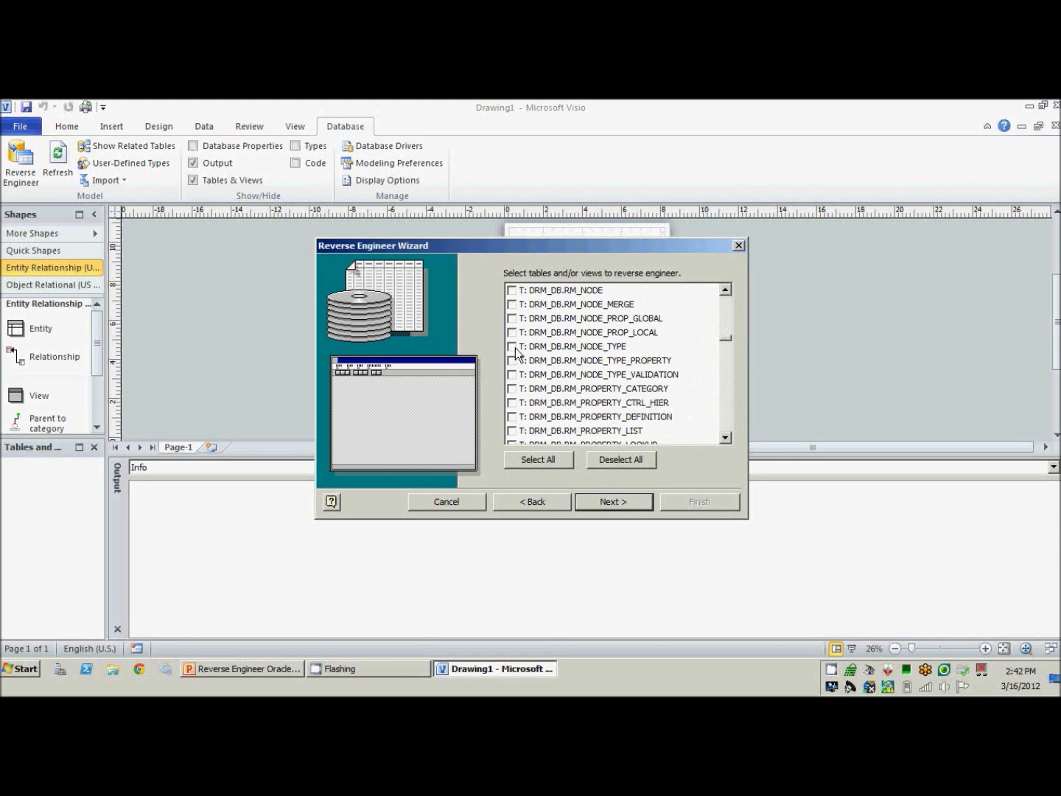
click(728, 387)
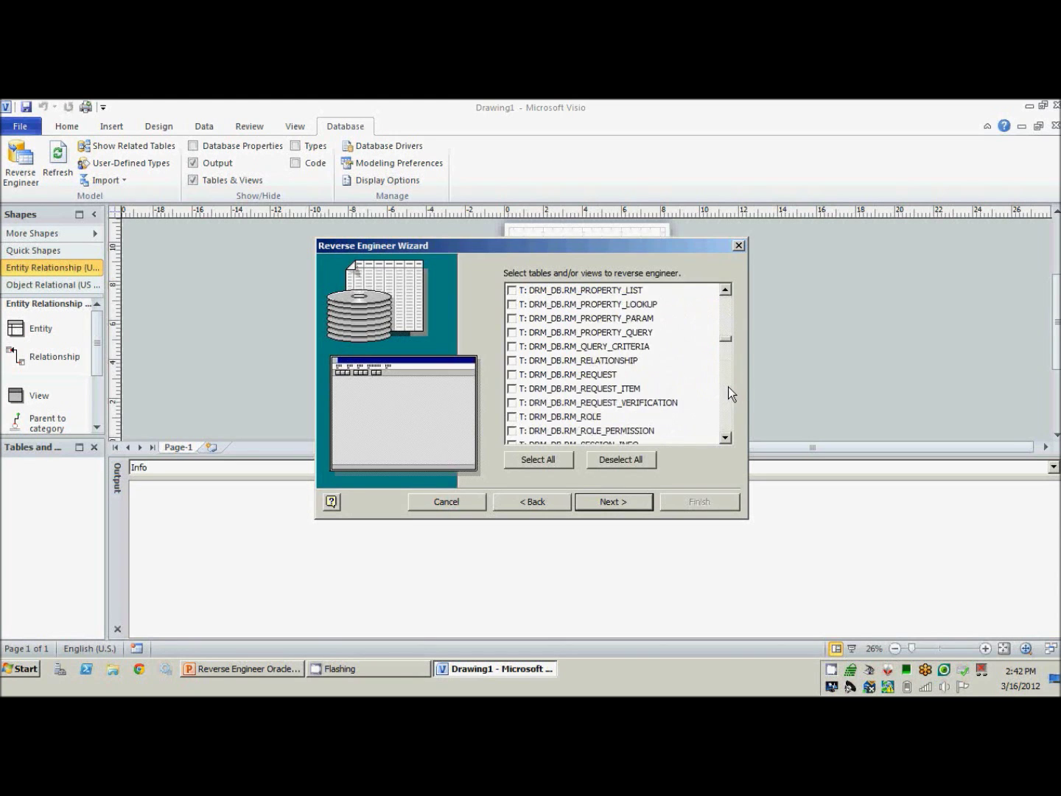
click(728, 387)
click(729, 388)
click(721, 309)
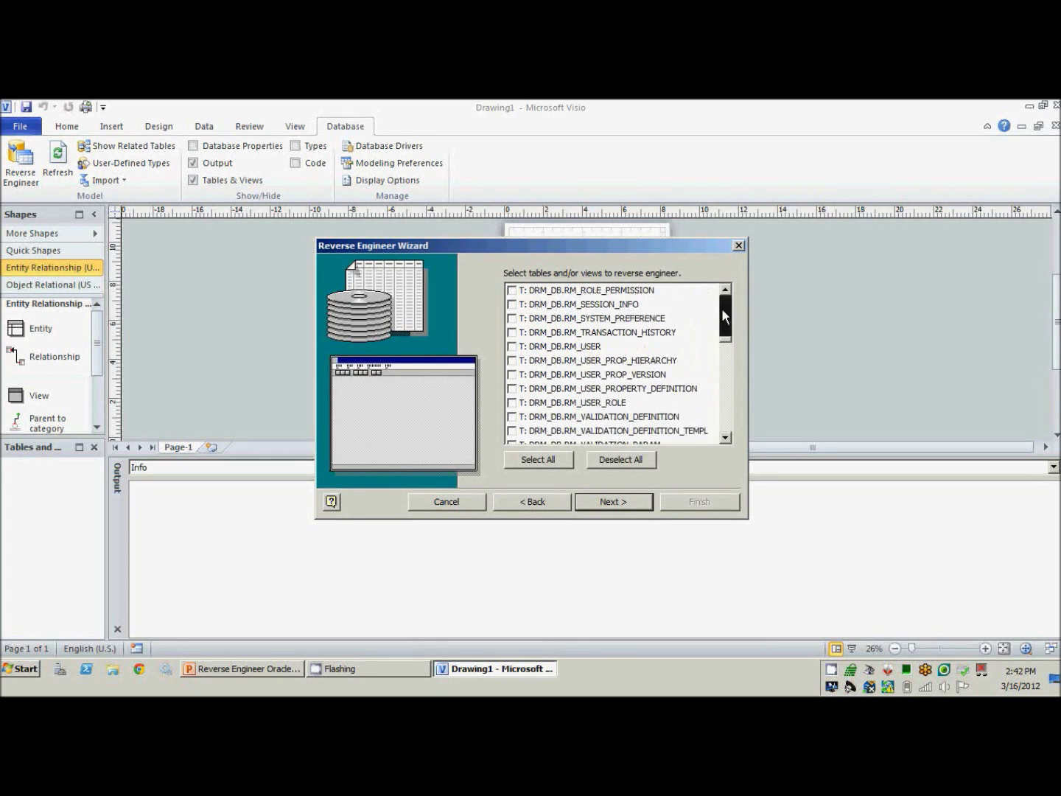
click(721, 309)
click(723, 310)
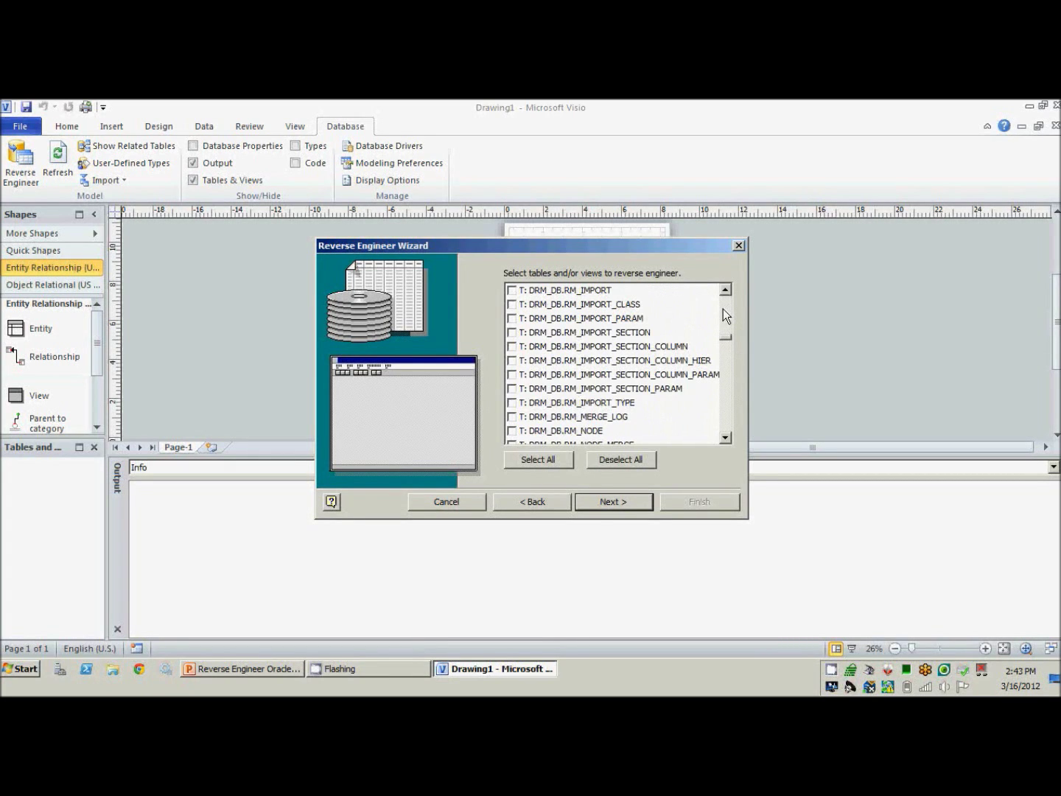
click(723, 309)
Step: Check RM_EXPORT, RM_EXPORT_COLUMN, RM_EXPORT_NODE, RM_EXPORT_NODE_PROP, RM_EXPORT_PARAM and RM_EXPORT_TYPE, then continue
click(513, 291)
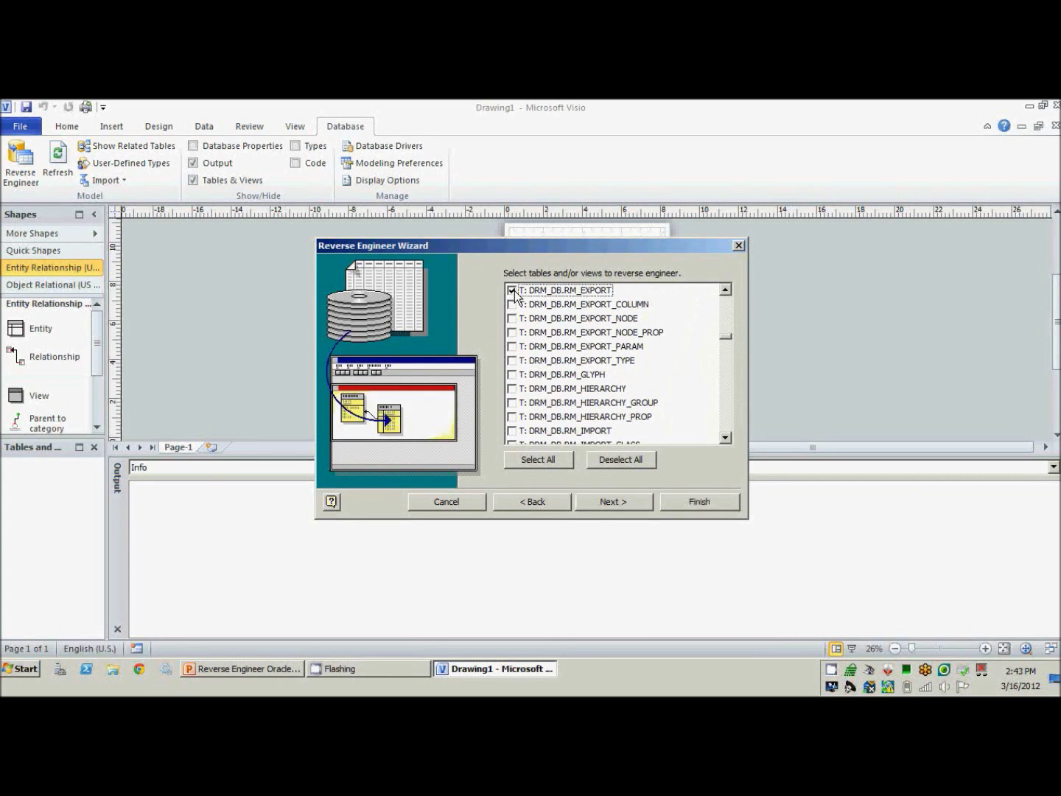
click(513, 305)
click(512, 318)
click(512, 333)
click(515, 346)
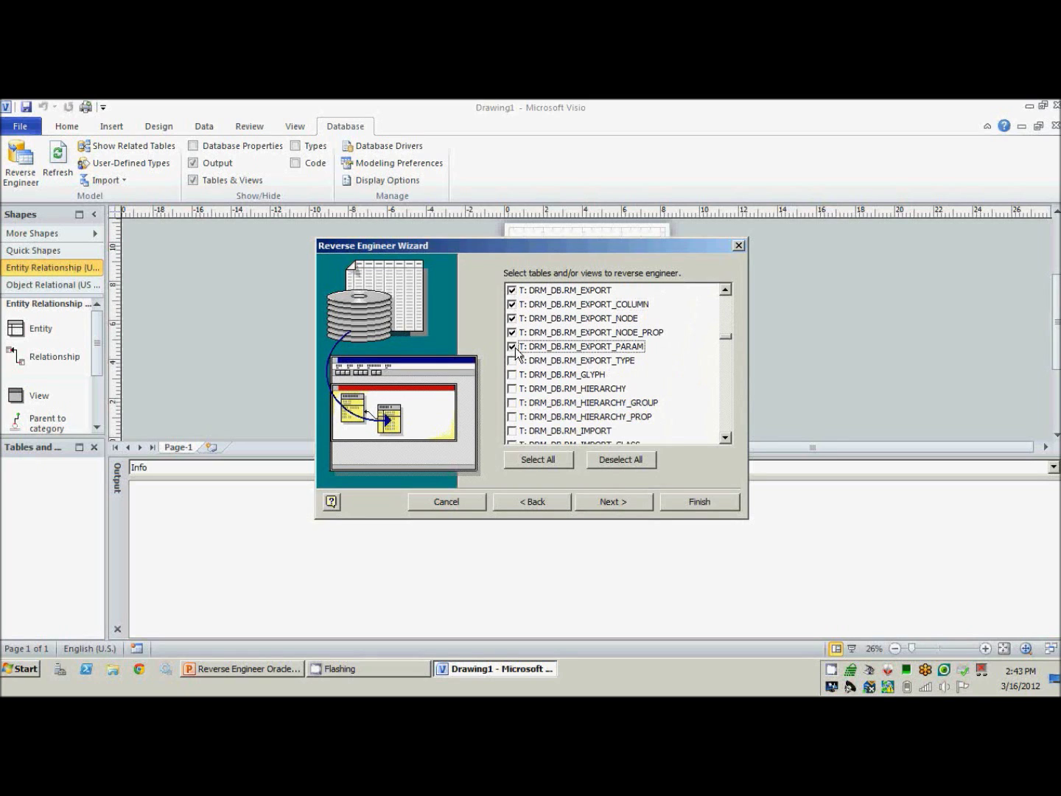
click(514, 361)
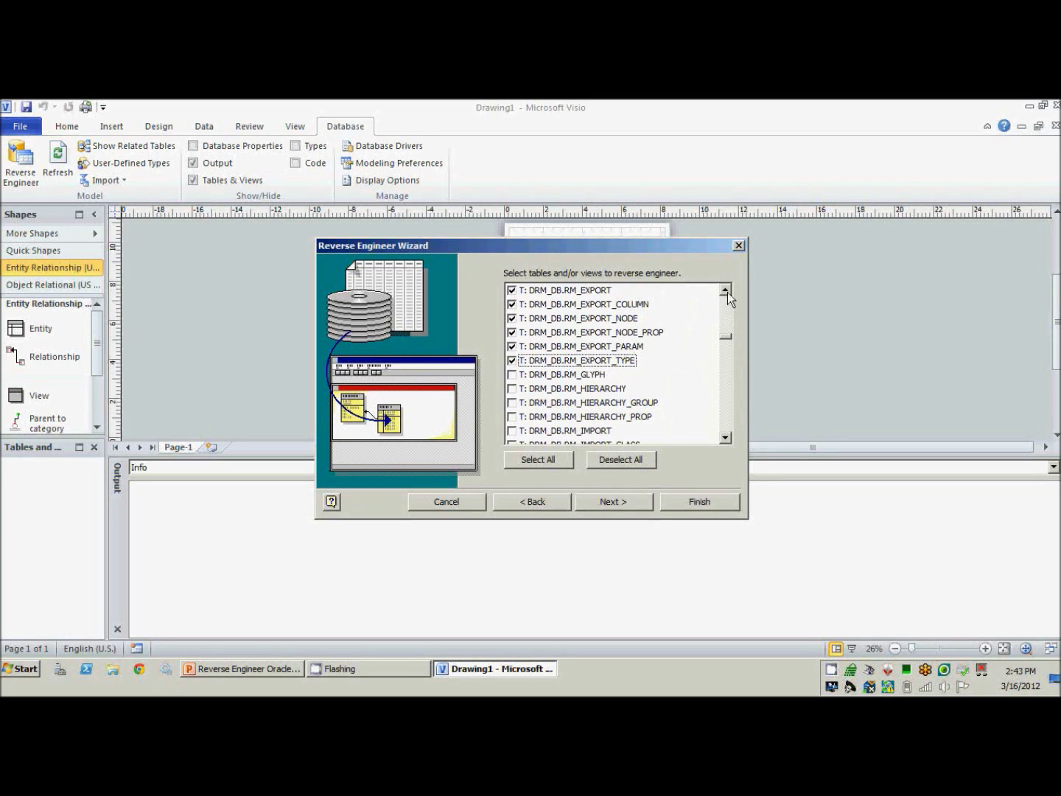
click(727, 291)
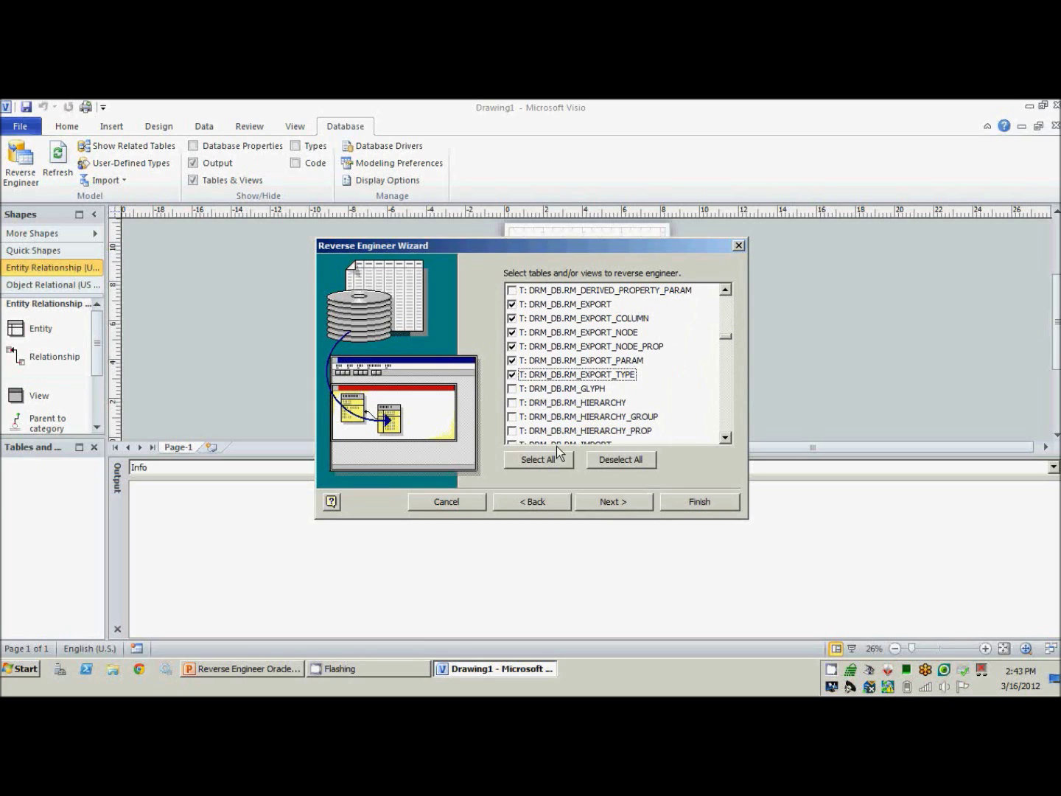
click(620, 502)
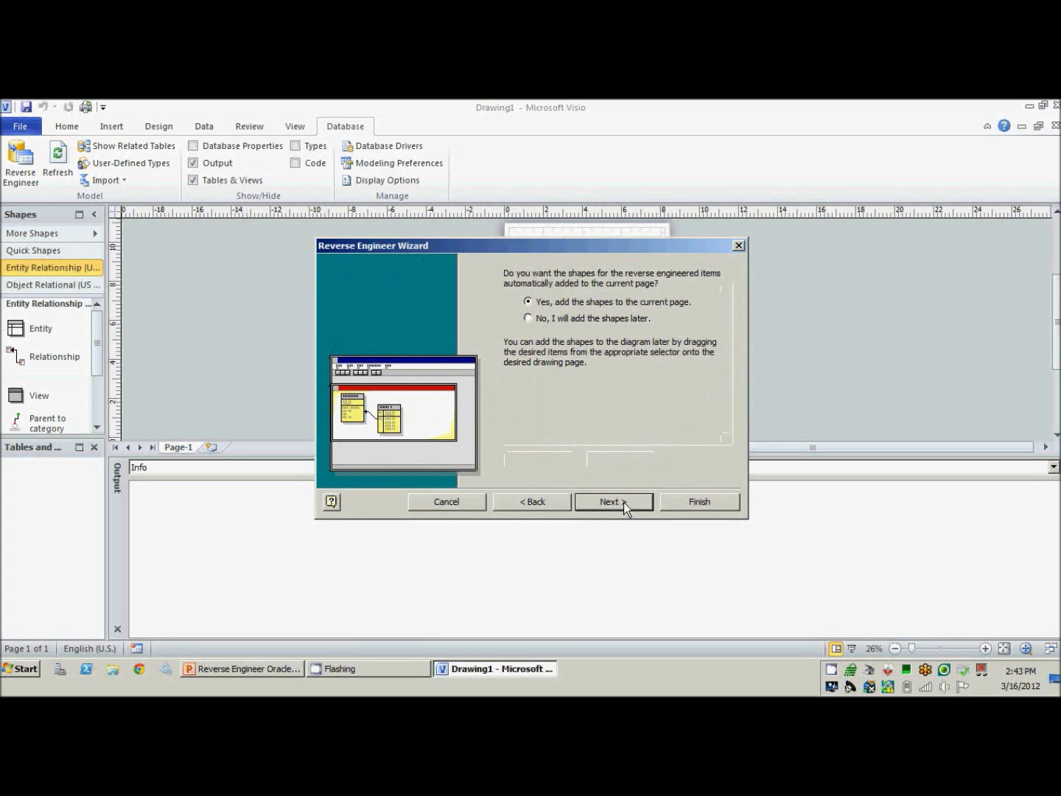
Step: Choose to add shapes later, review the selections, and finish reverse engineering the six tables
click(528, 318)
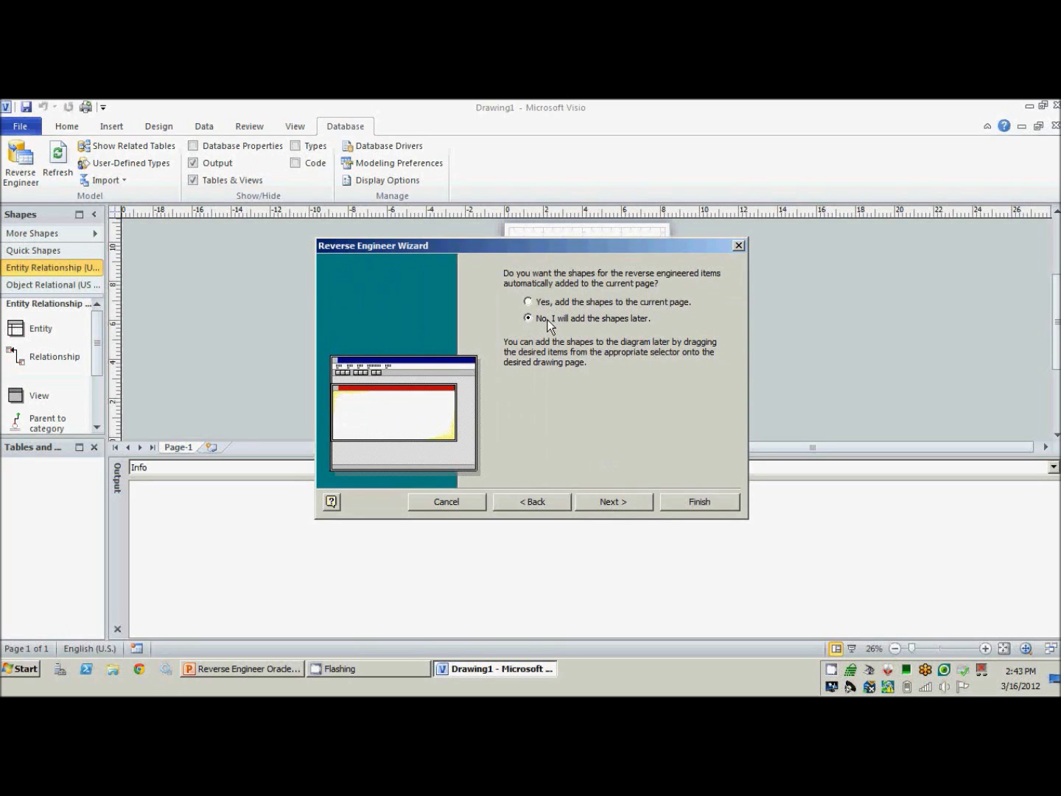
click(614, 505)
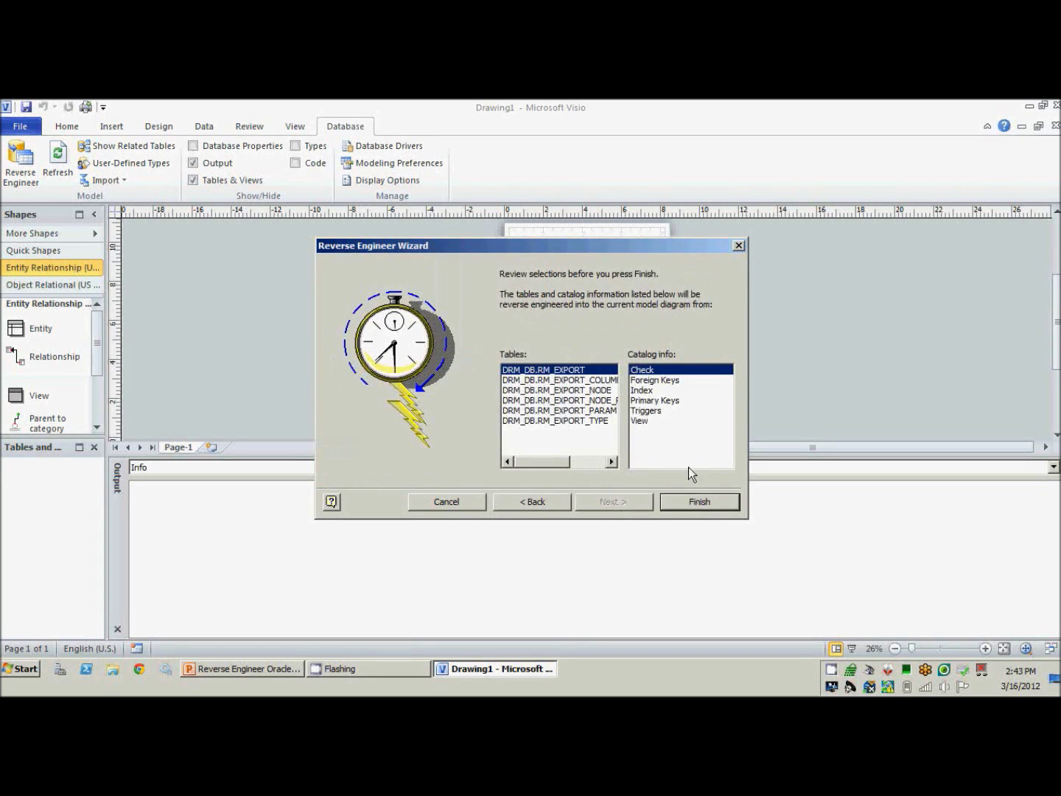
click(700, 502)
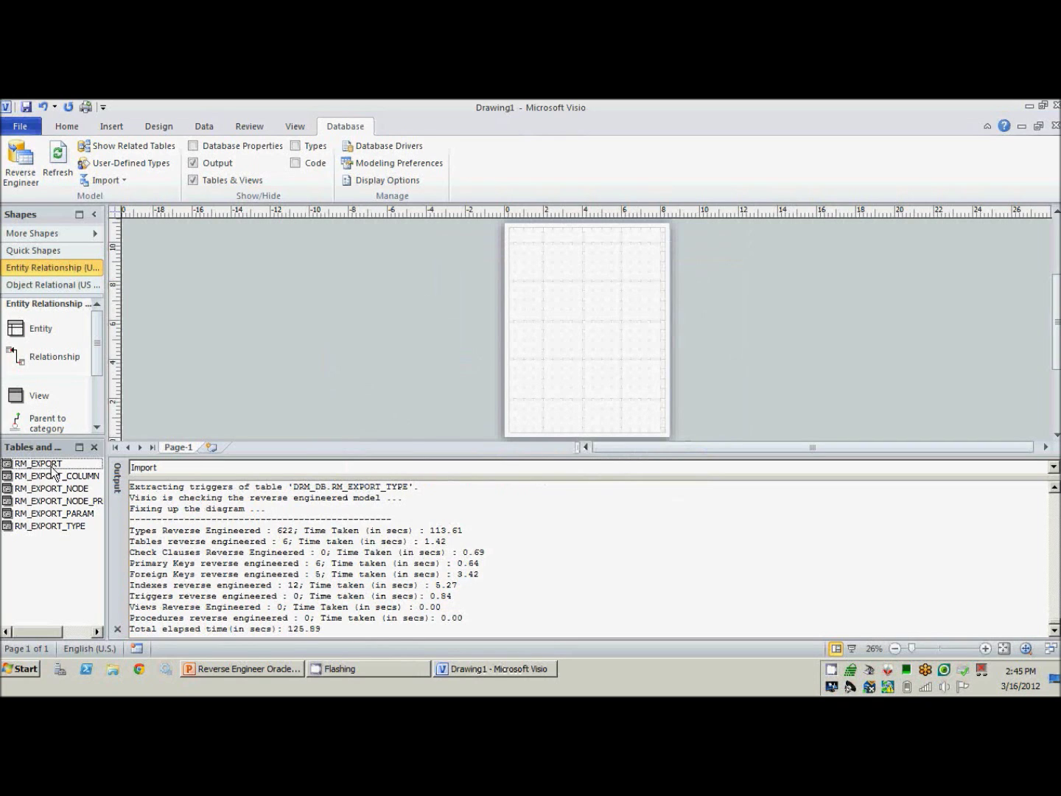
Step: Drag RM_EXPORT from Tables and Views onto the page and zoom in on the entity
drag(52, 464, 587, 309)
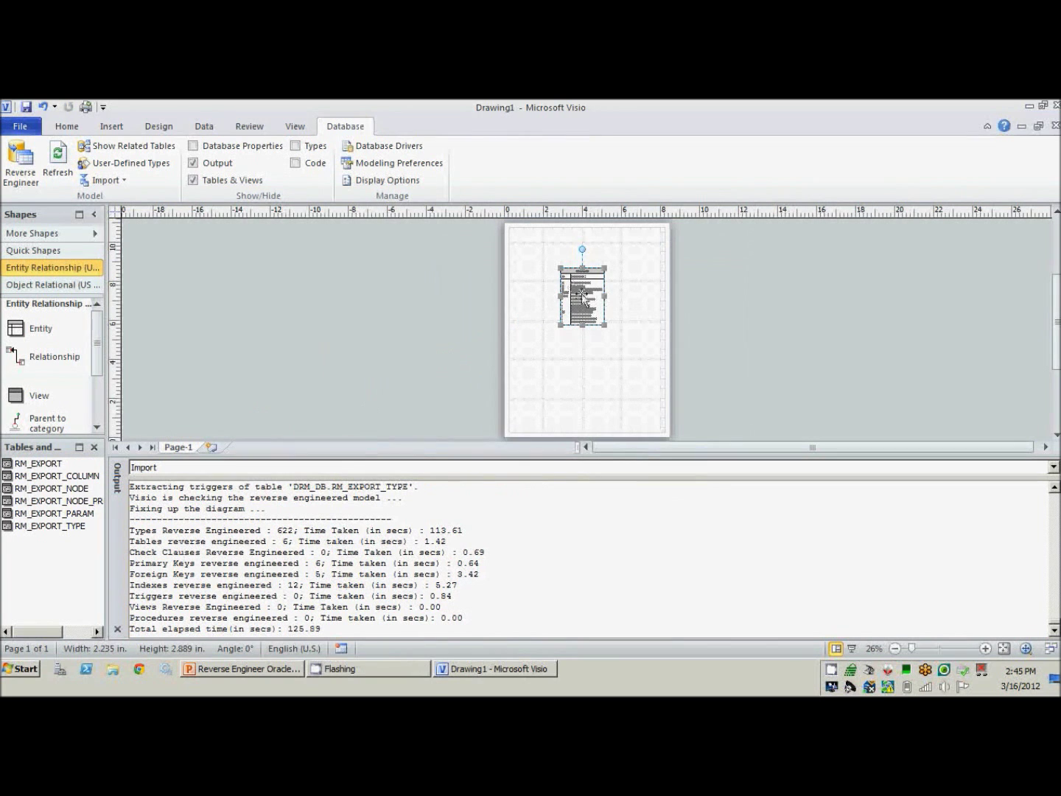
scroll(576, 291, up, 3)
scroll(579, 292, up, 1)
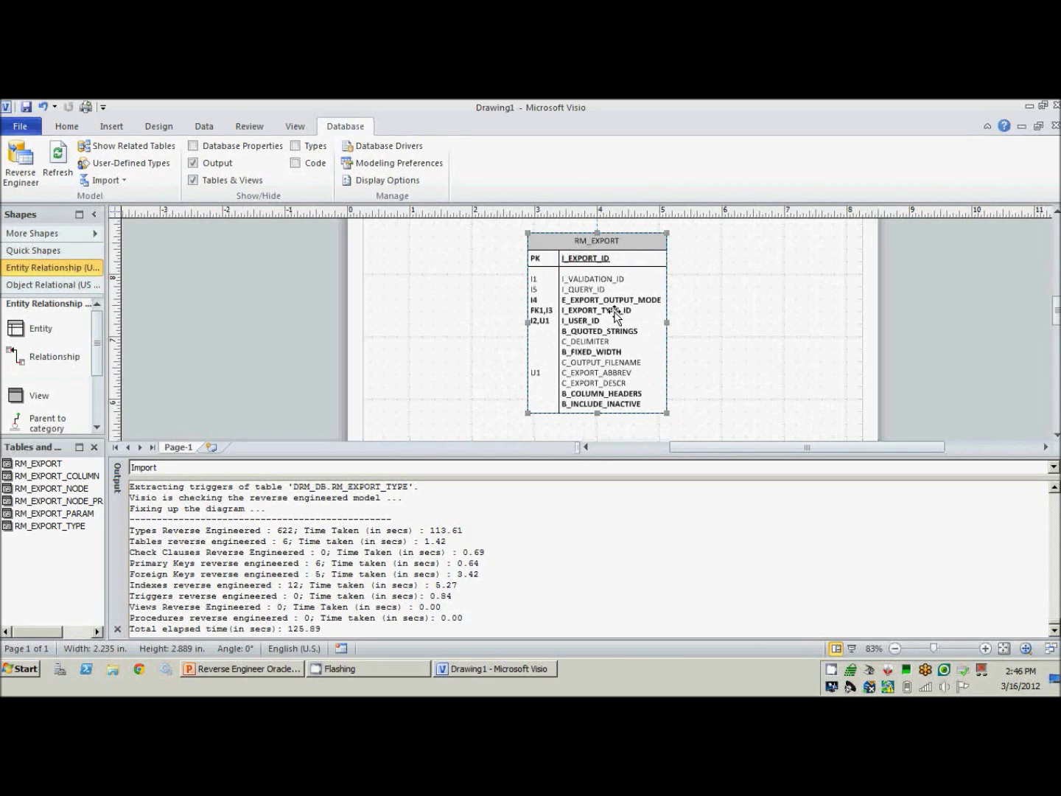
right_click(614, 315)
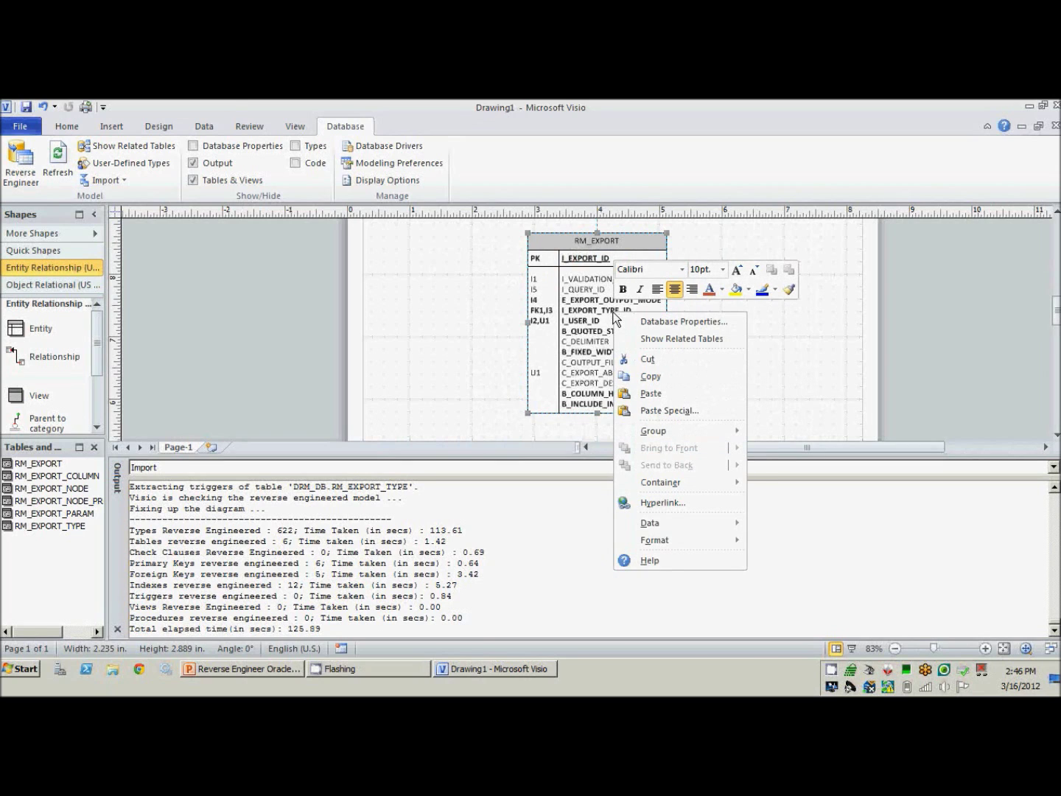
Step: Show the tables related to RM_EXPORT and shift the group and small top-right table down
click(686, 343)
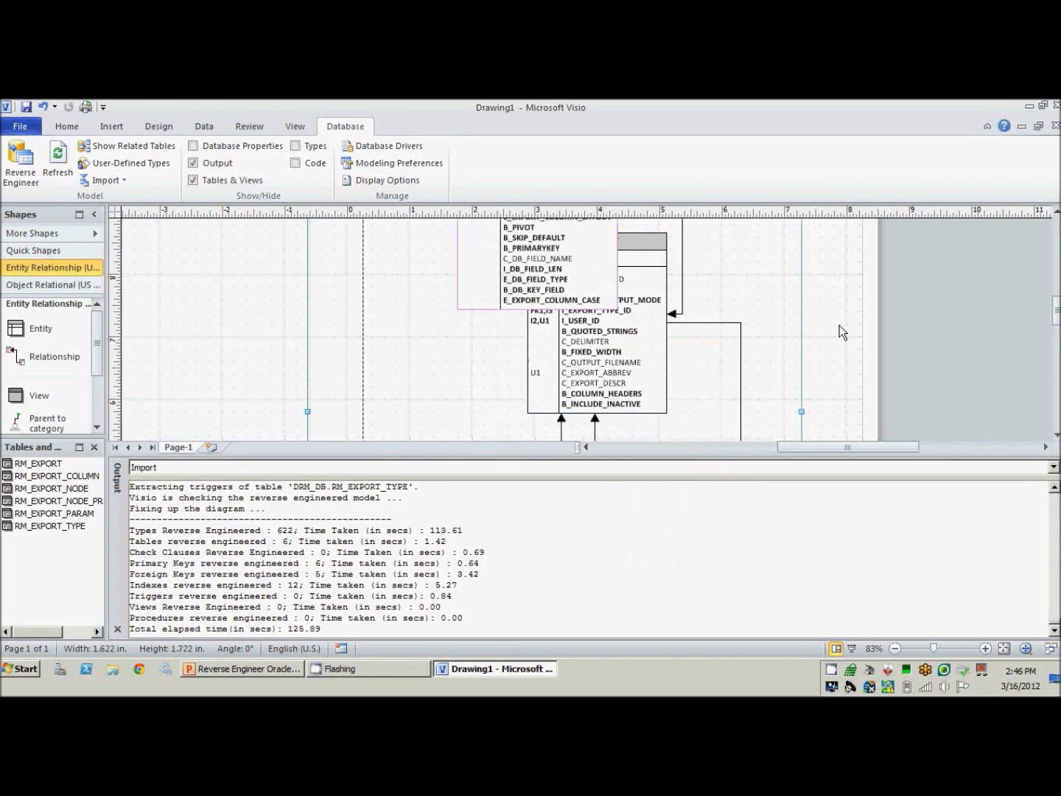
scroll(701, 305, down, 5)
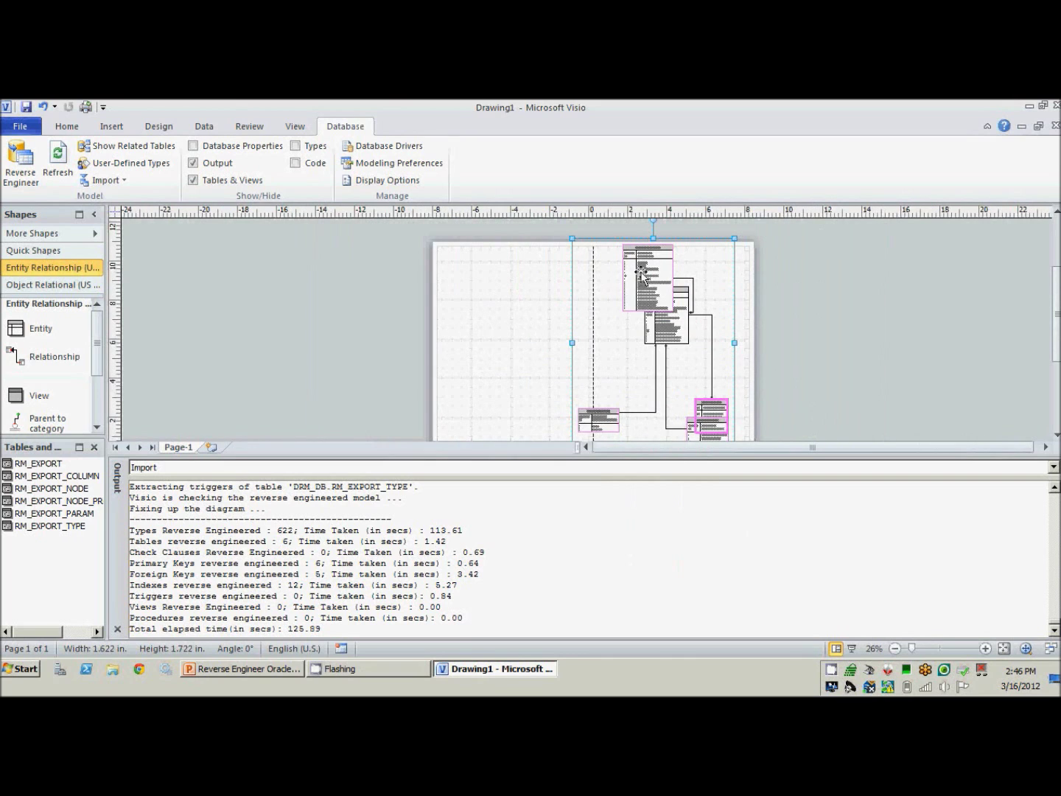
drag(608, 297, 580, 373)
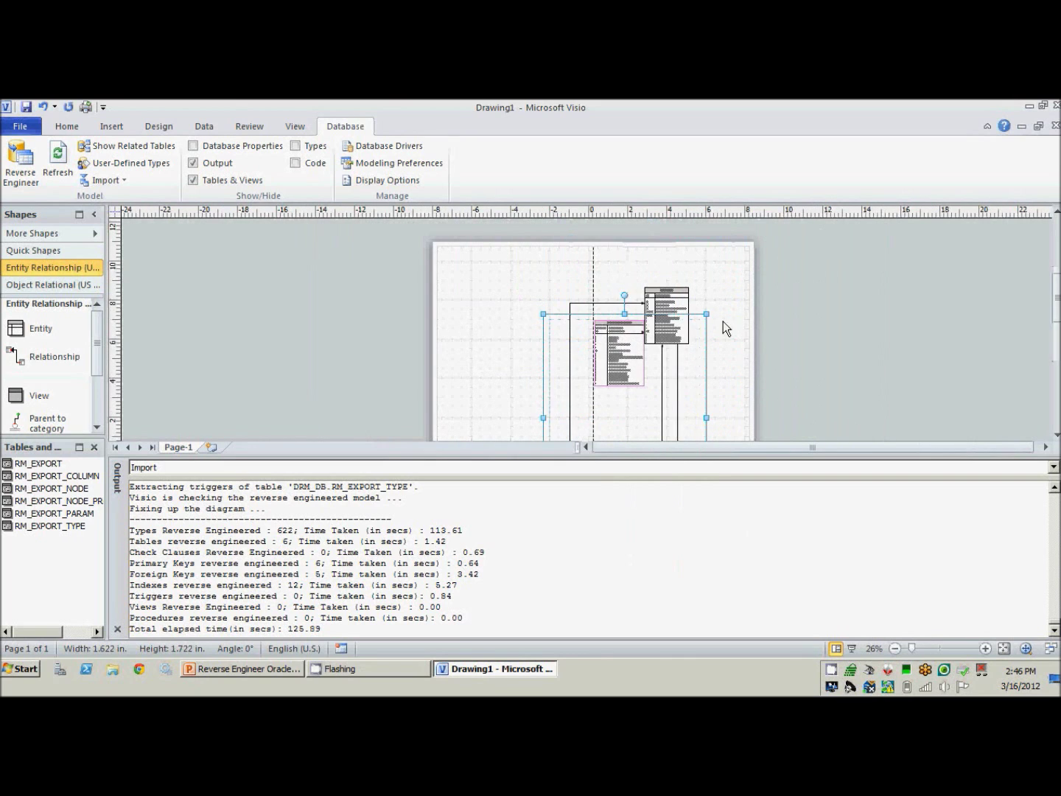
drag(667, 316, 693, 389)
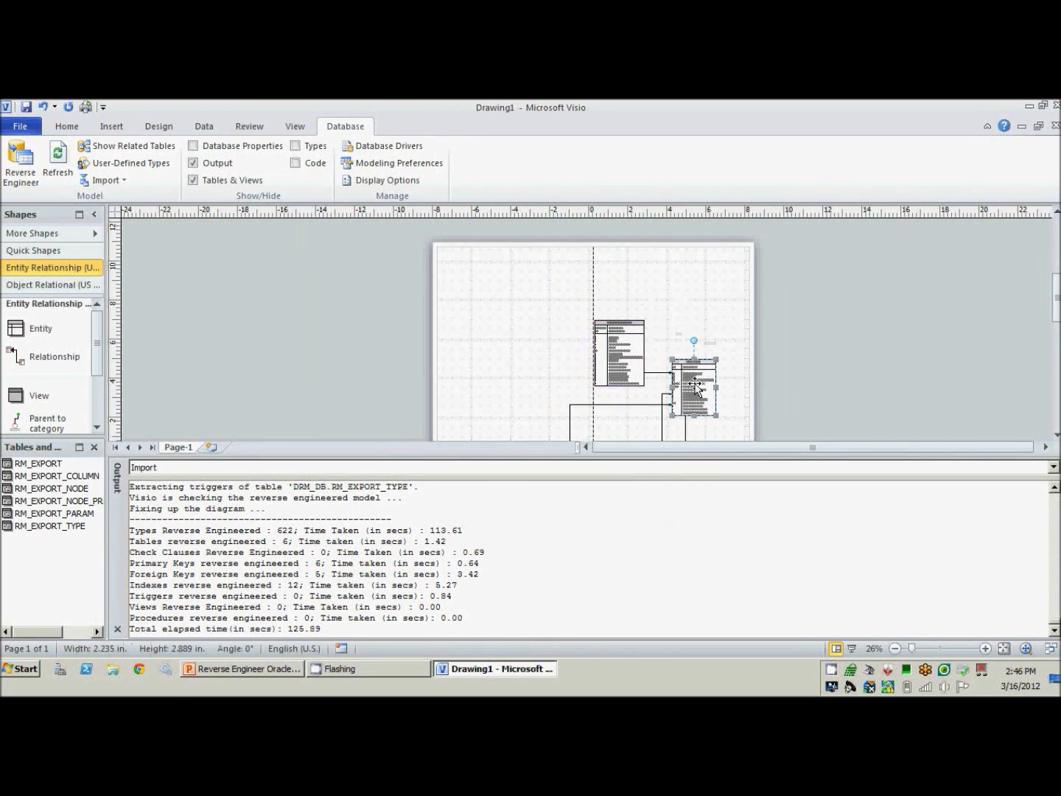
Step: Reposition the remaining tables into a tidy layout fitting within one page
scroll(726, 338, down, 2)
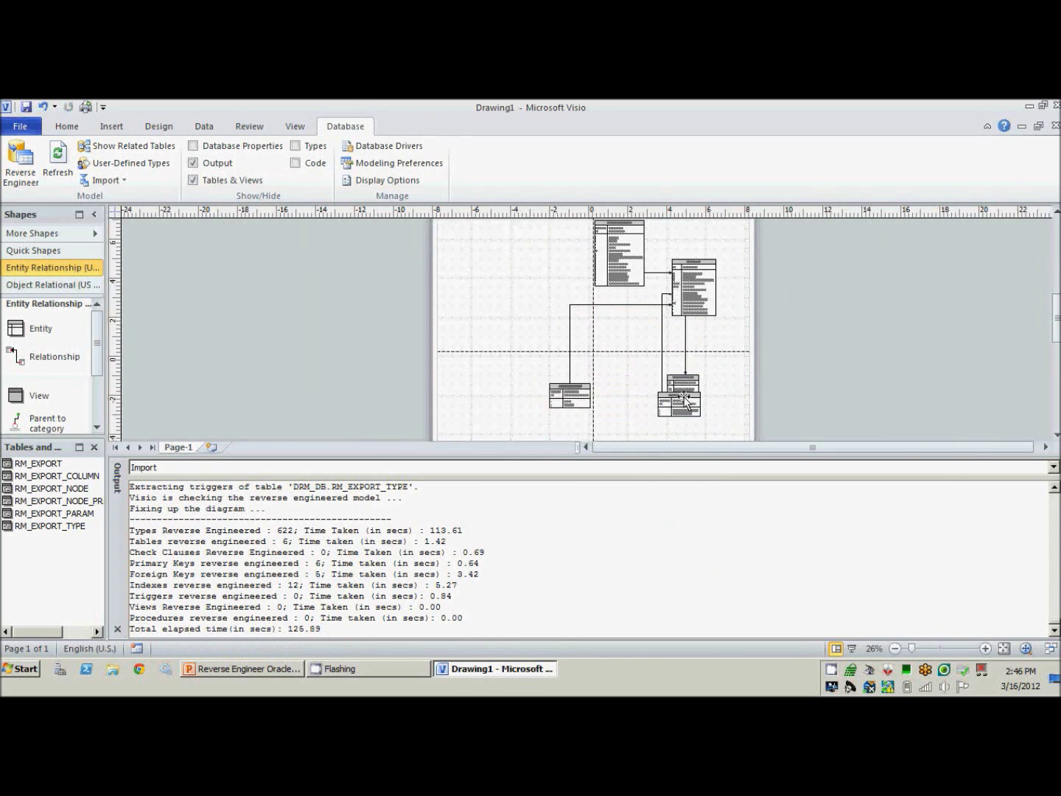
drag(680, 404, 720, 233)
mouse_move(572, 397)
mouse_down()
mouse_move(710, 341)
mouse_move(681, 308)
mouse_move(733, 278)
mouse_up()
drag(642, 326, 647, 290)
drag(713, 390, 704, 371)
drag(627, 378, 659, 367)
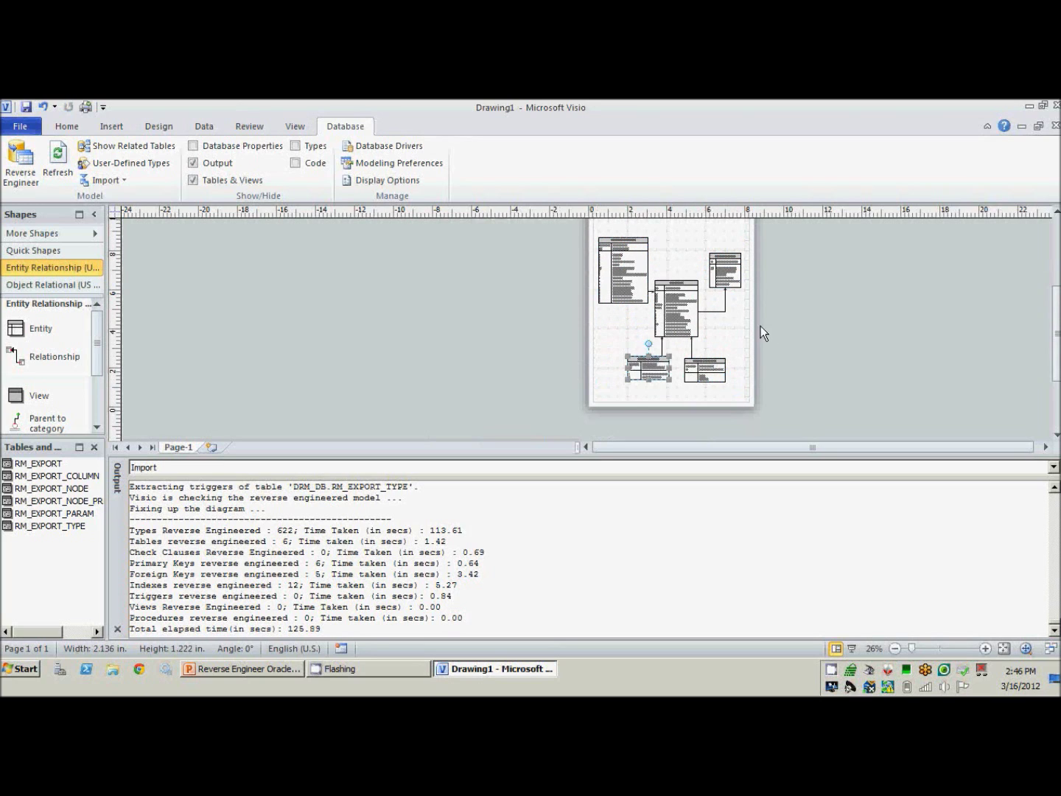
click(740, 328)
scroll(747, 336, up, 1)
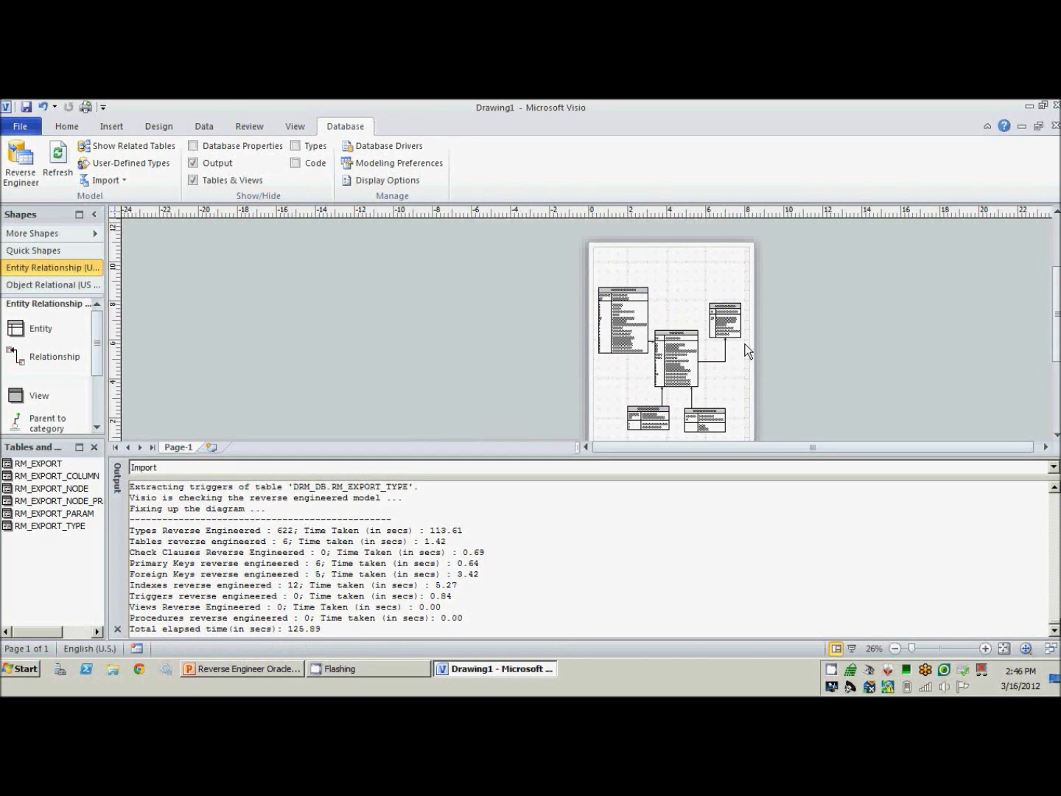